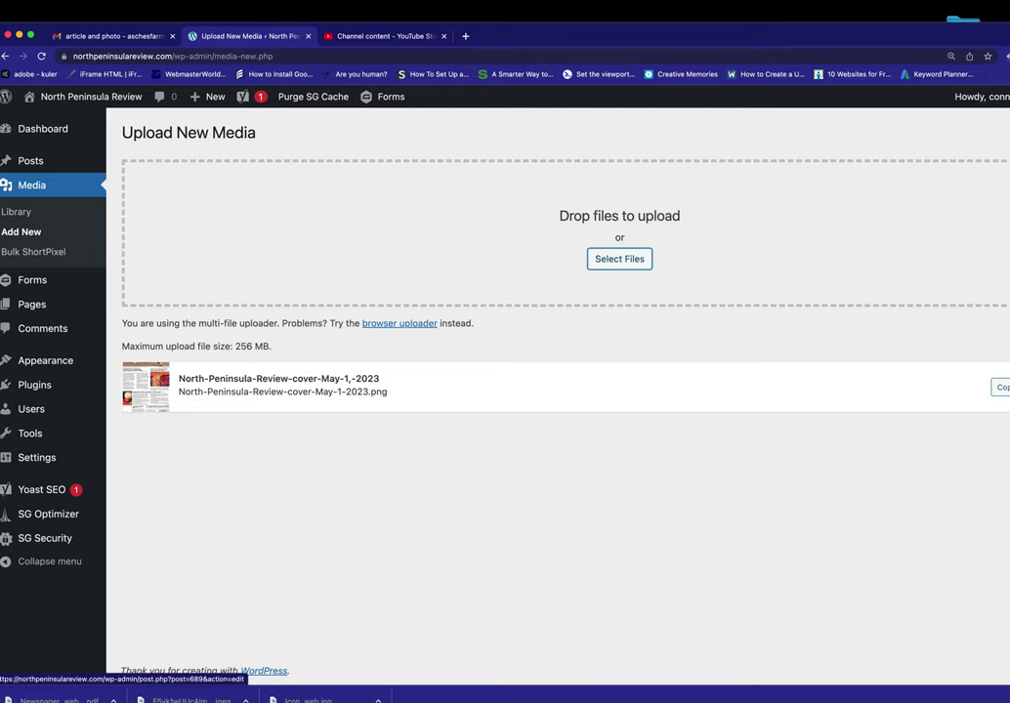
Set the uploaded May 1 cover image's alternative text to "North Peninsula Review cover image for May 1, 2023 edition" and update the media file.
left_click(1006, 388)
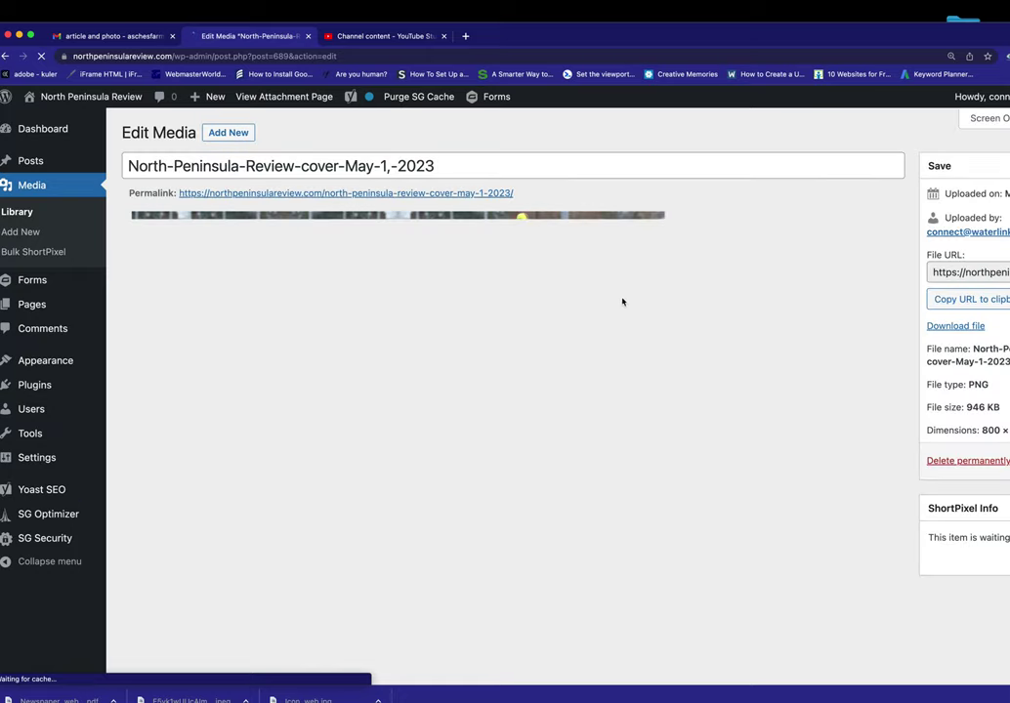
scroll(613, 308, "down", 10)
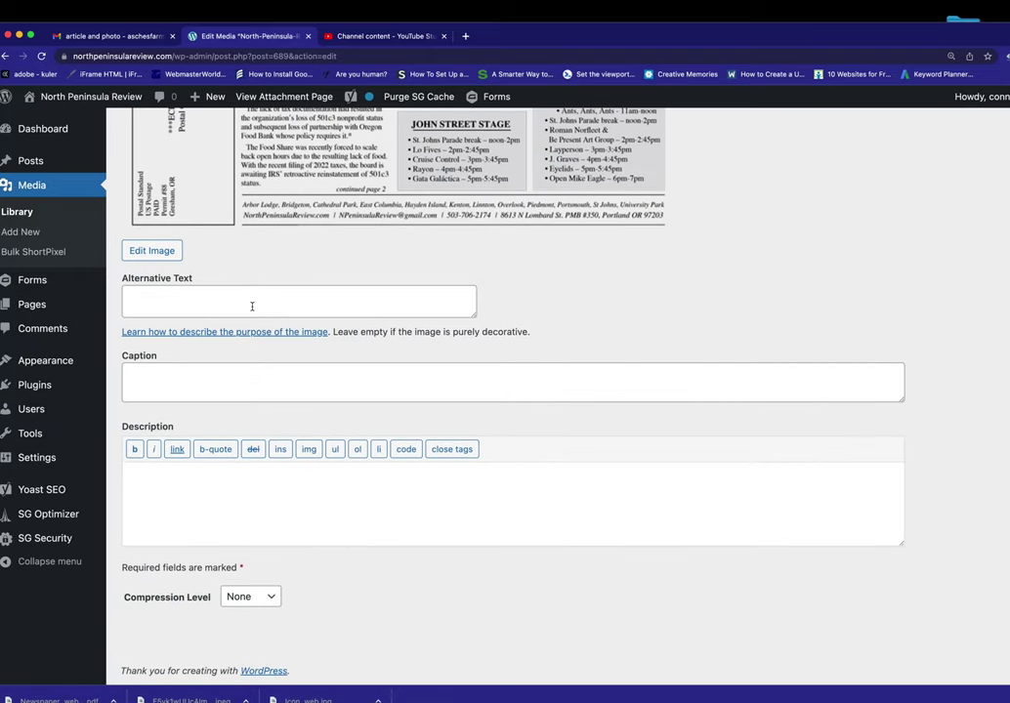
left_click(252, 306)
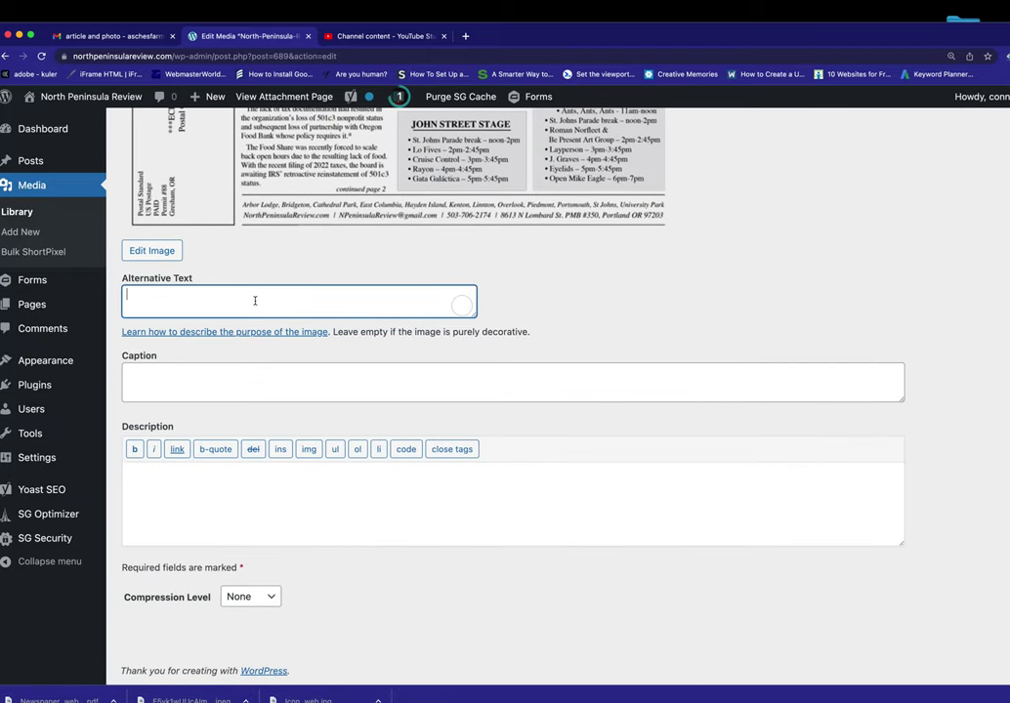
type("North Peninsula R")
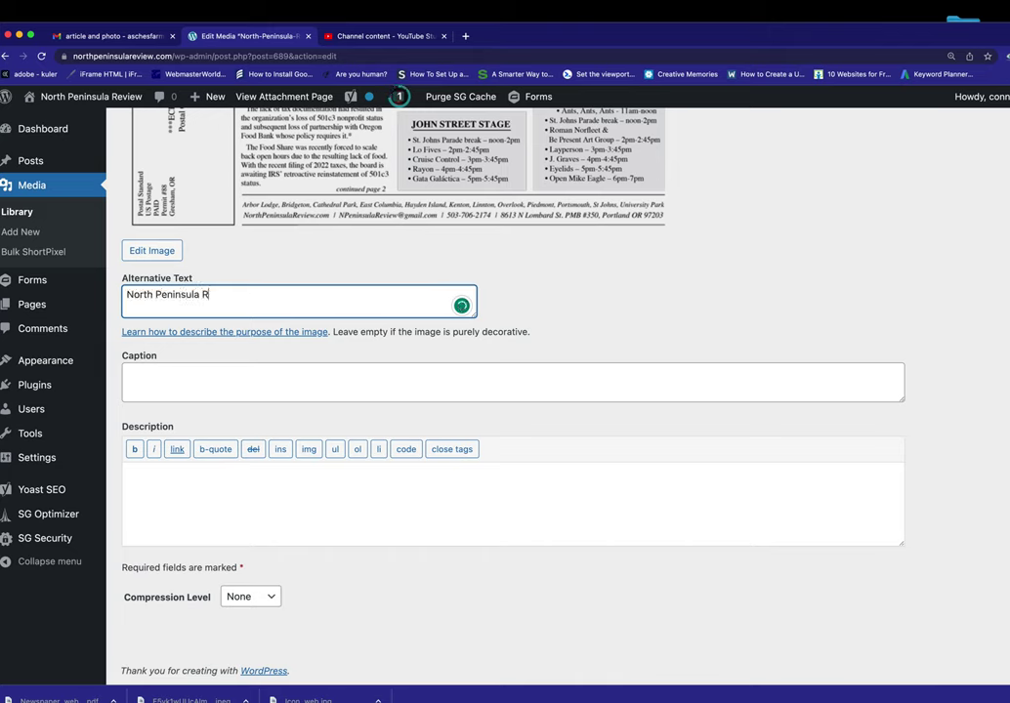
type("eview cover image for May ")
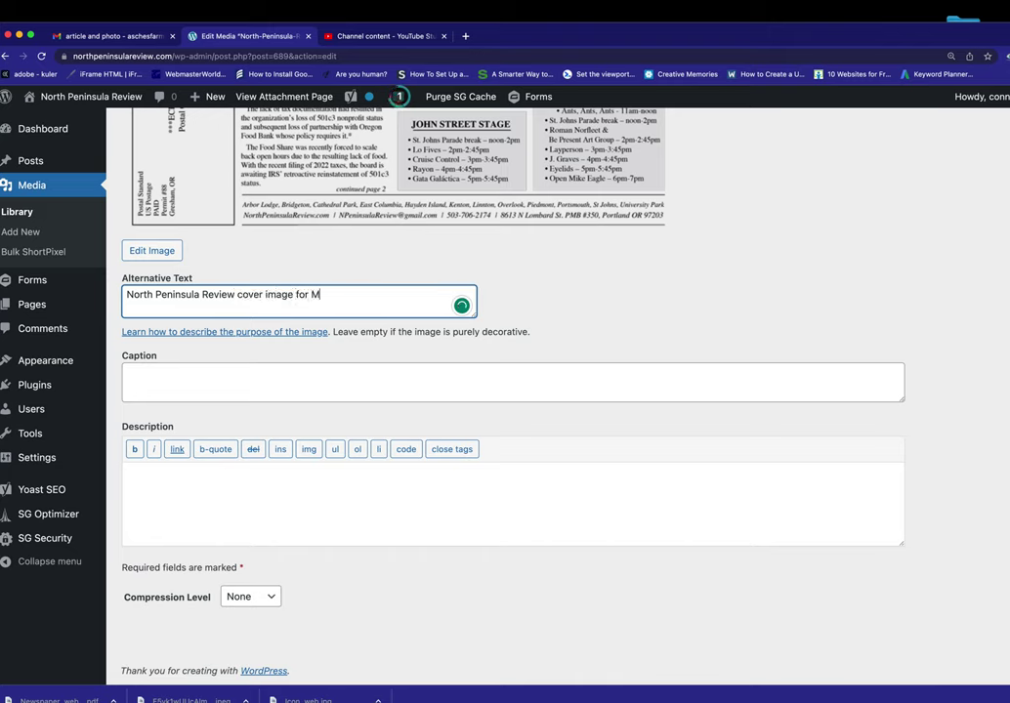
type("1, 2023 edition")
scroll(726, 300, "up", 10)
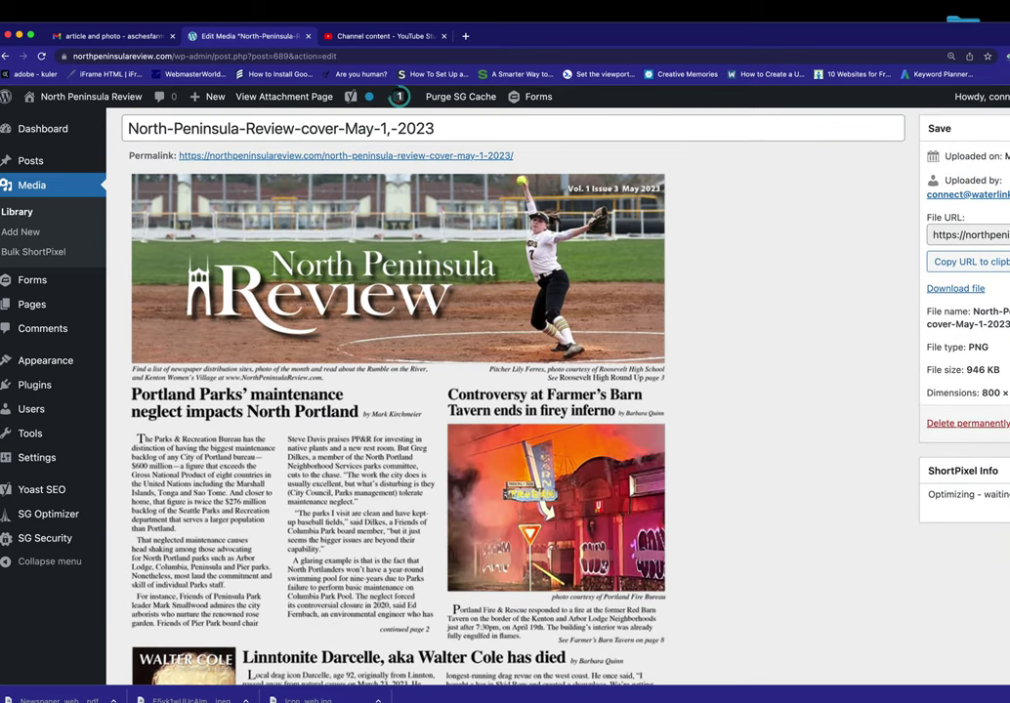
key("Return")
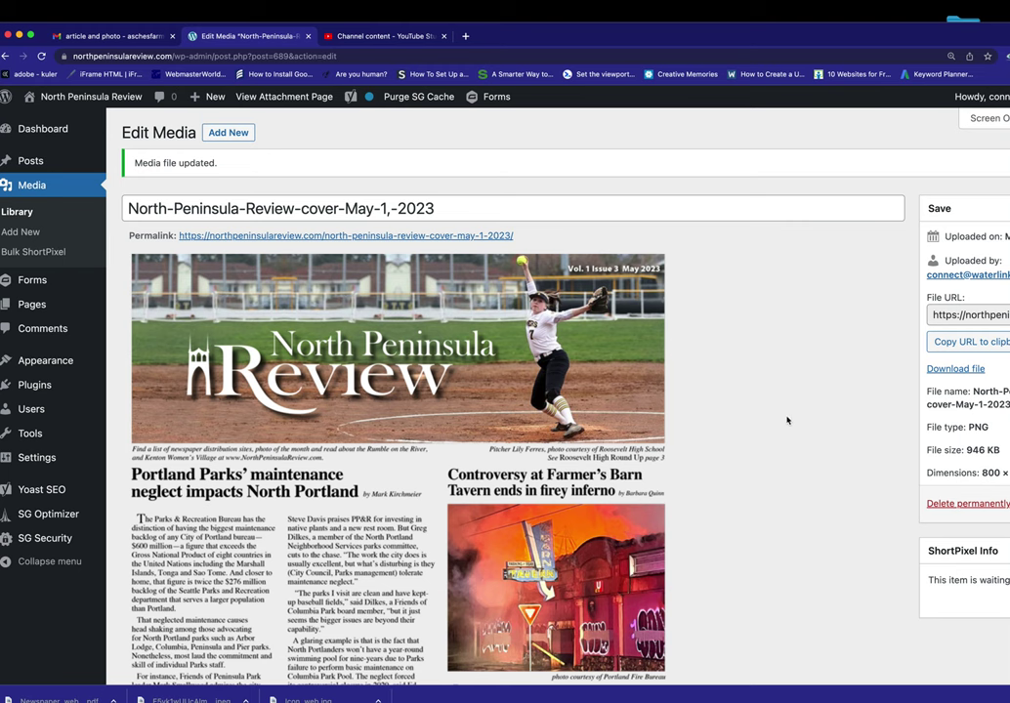
Open the Newspaper_web_5-1-23 PDF entry in the media library for editing and copy its file URL.
scroll(786, 434, "down", 2)
scroll(777, 416, "down", 3)
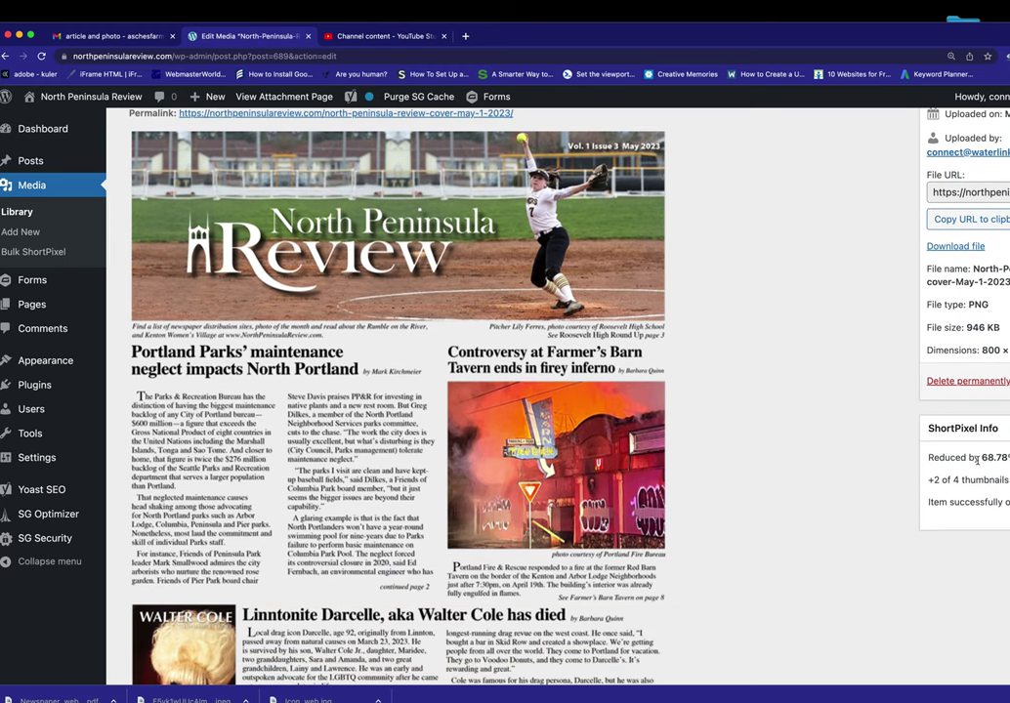
scroll(499, 382, "up", 4)
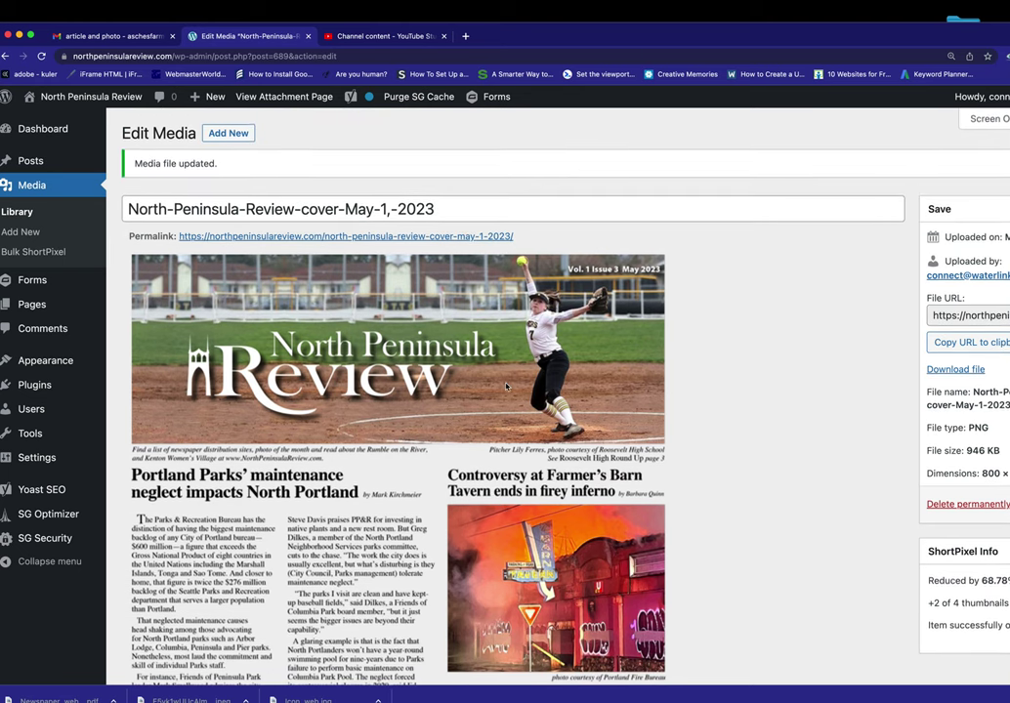
left_click(17, 212)
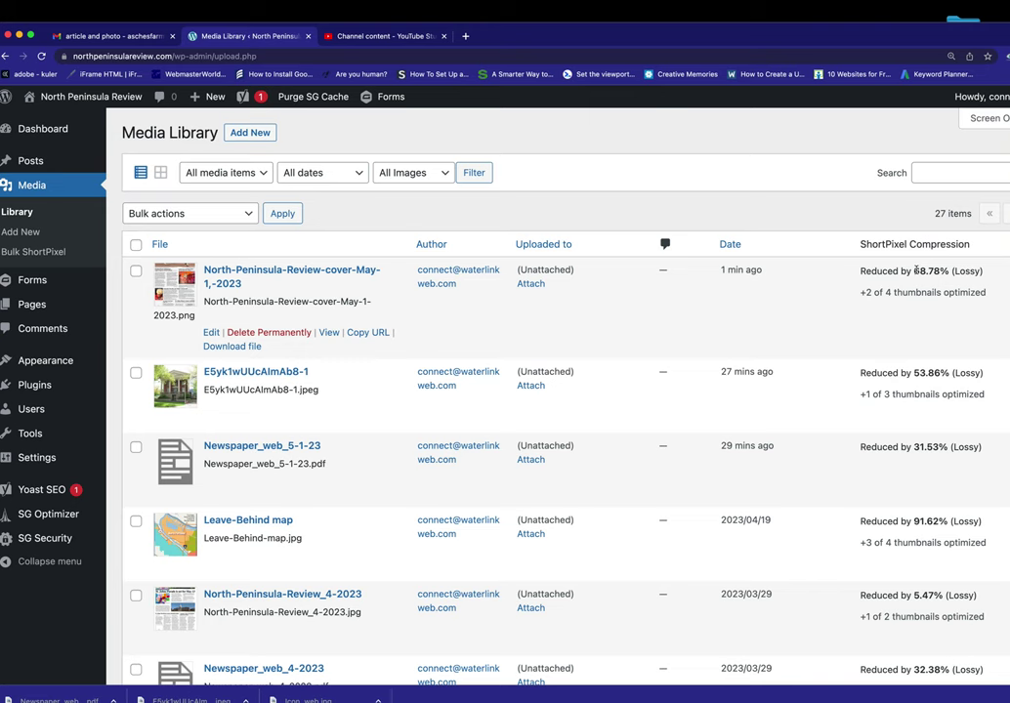
scroll(757, 372, "down", 3)
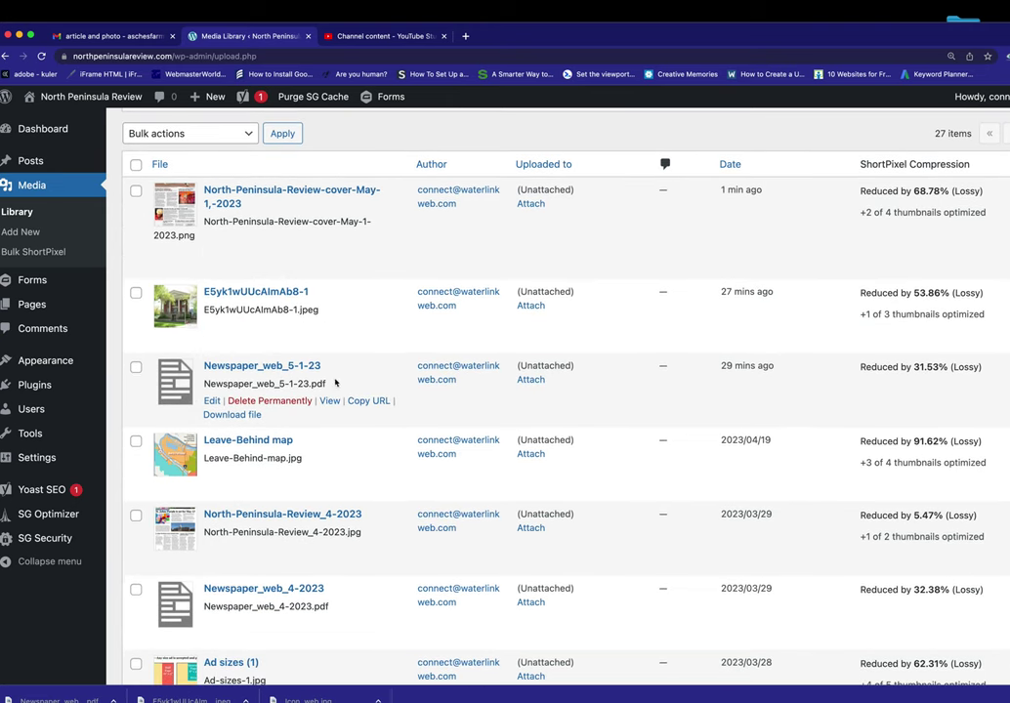
scroll(384, 381, "up", 1)
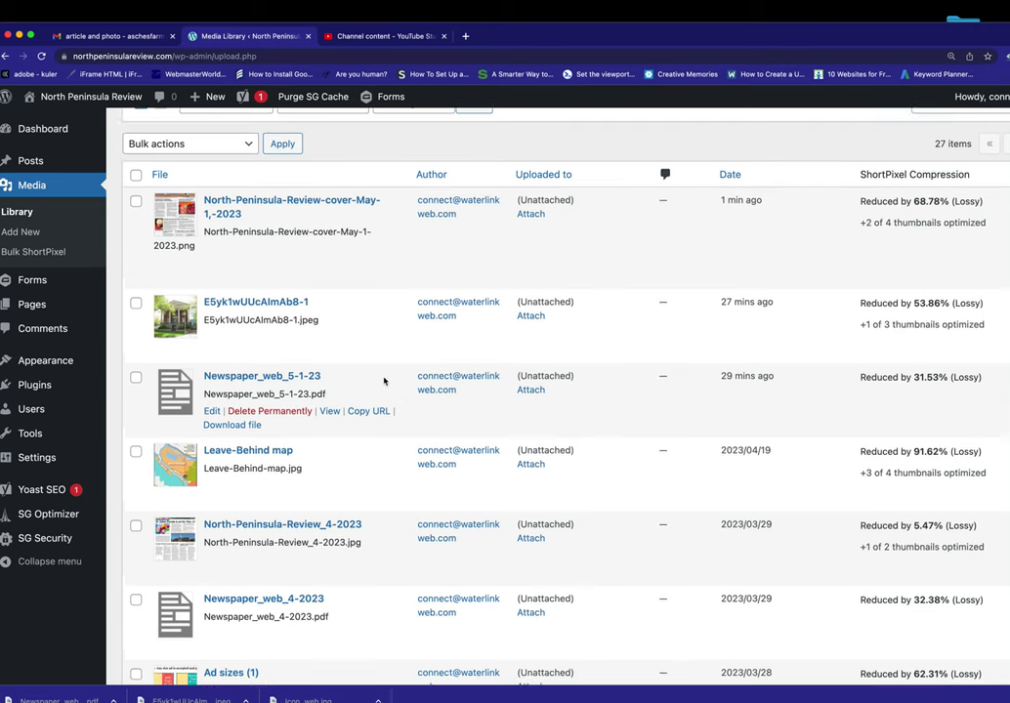
scroll(384, 380, "up", 2)
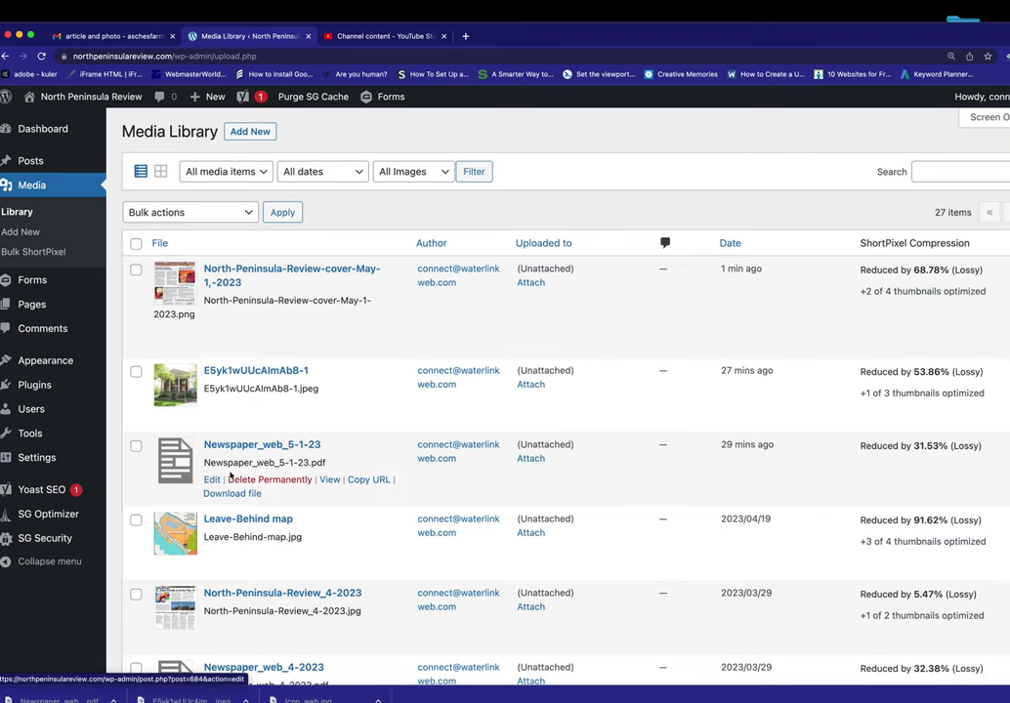
left_click(211, 480)
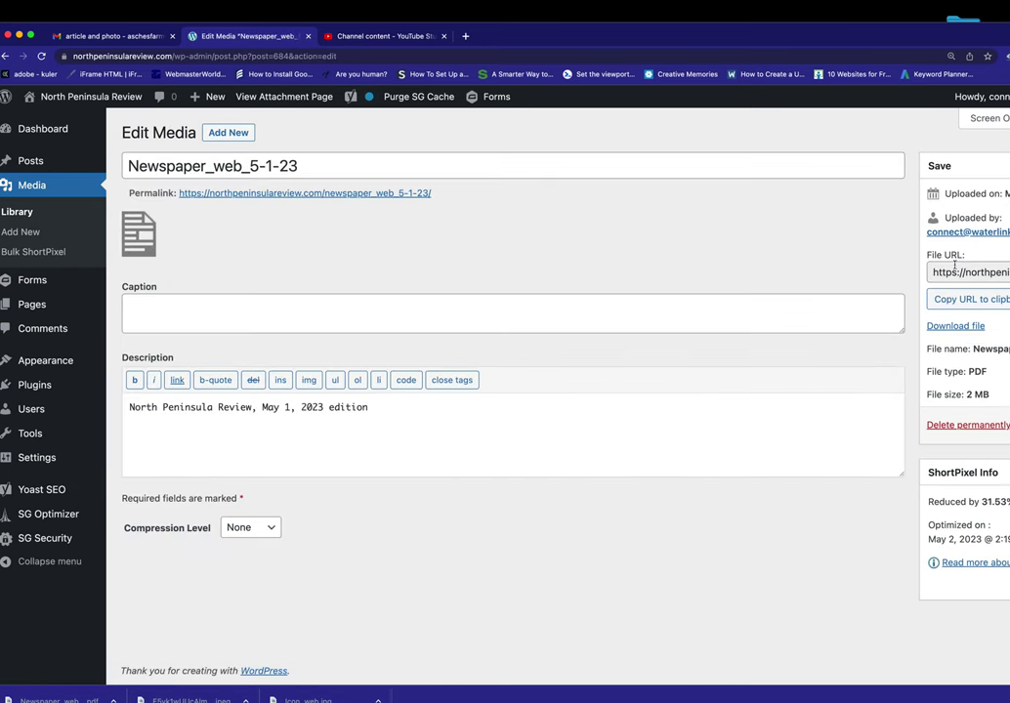
left_click(959, 302)
Open the site's Home page for editing and replace the Latest Edition image with the North-Peninsula-Review-cover-May-1,-2023 cover from the media library.
left_click(17, 213)
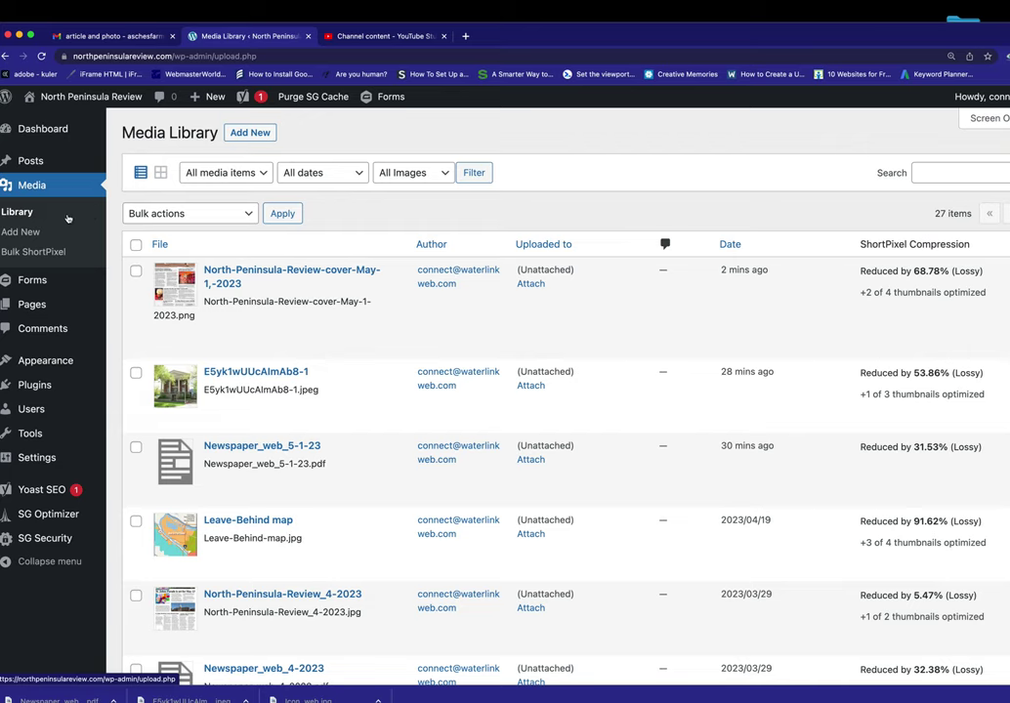
mouse_move(40, 96)
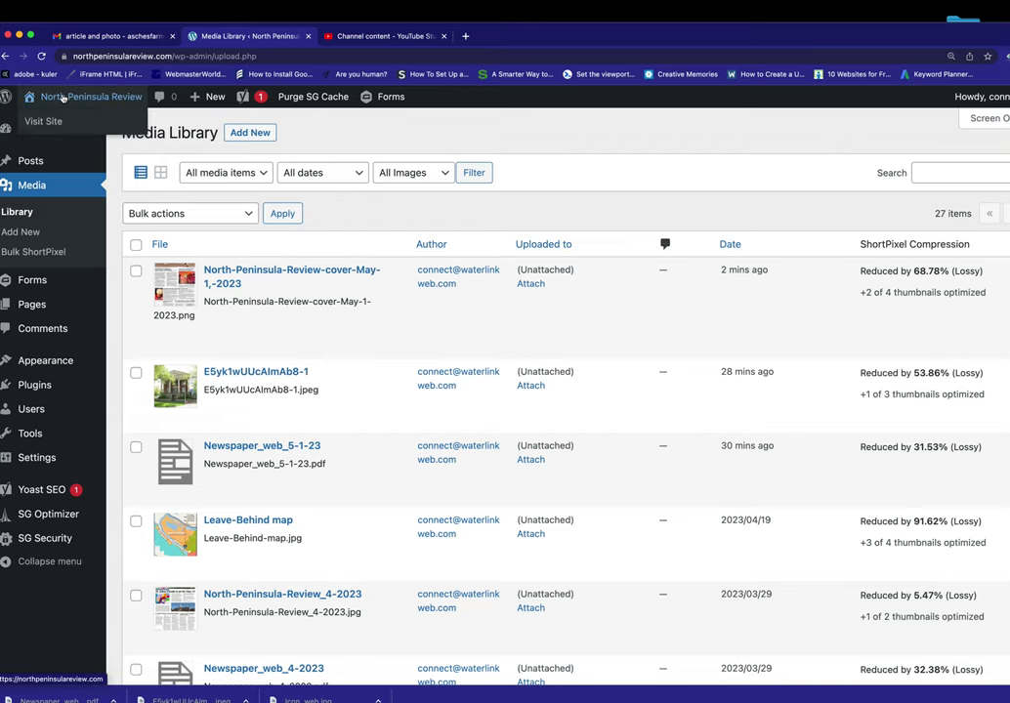
left_click(49, 122)
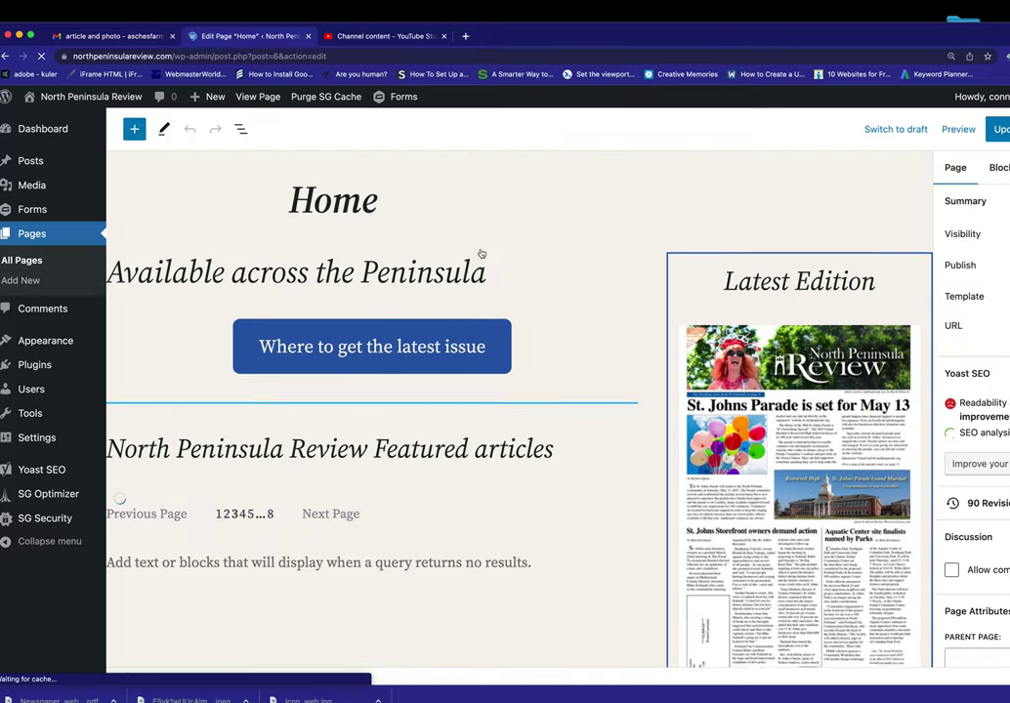
left_click(749, 354)
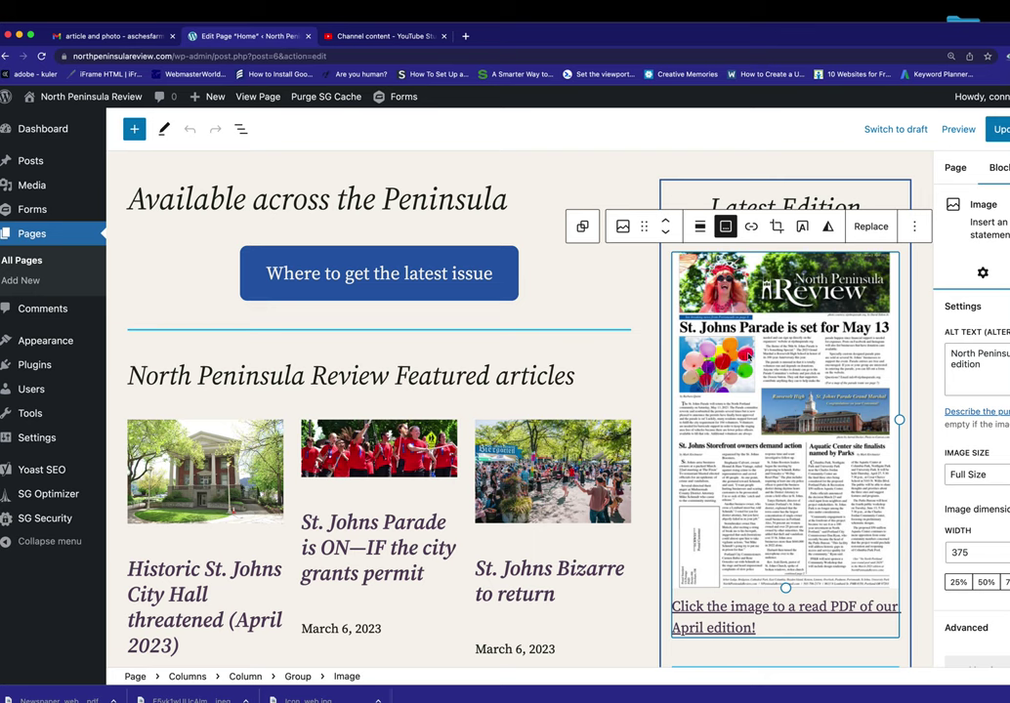
left_click(870, 226)
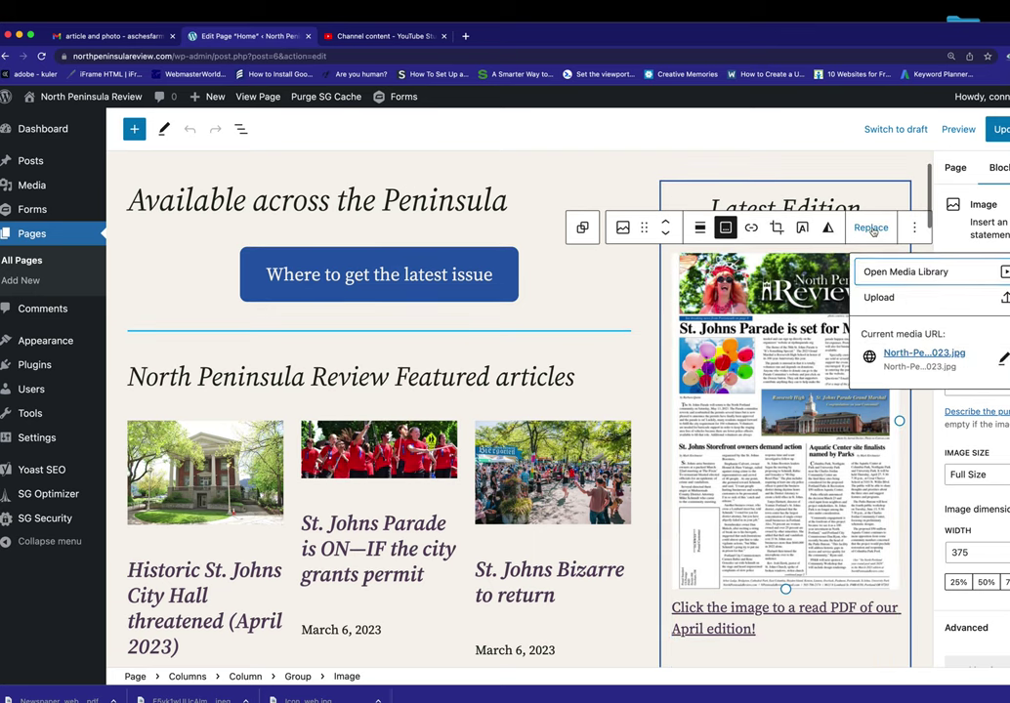
left_click(892, 272)
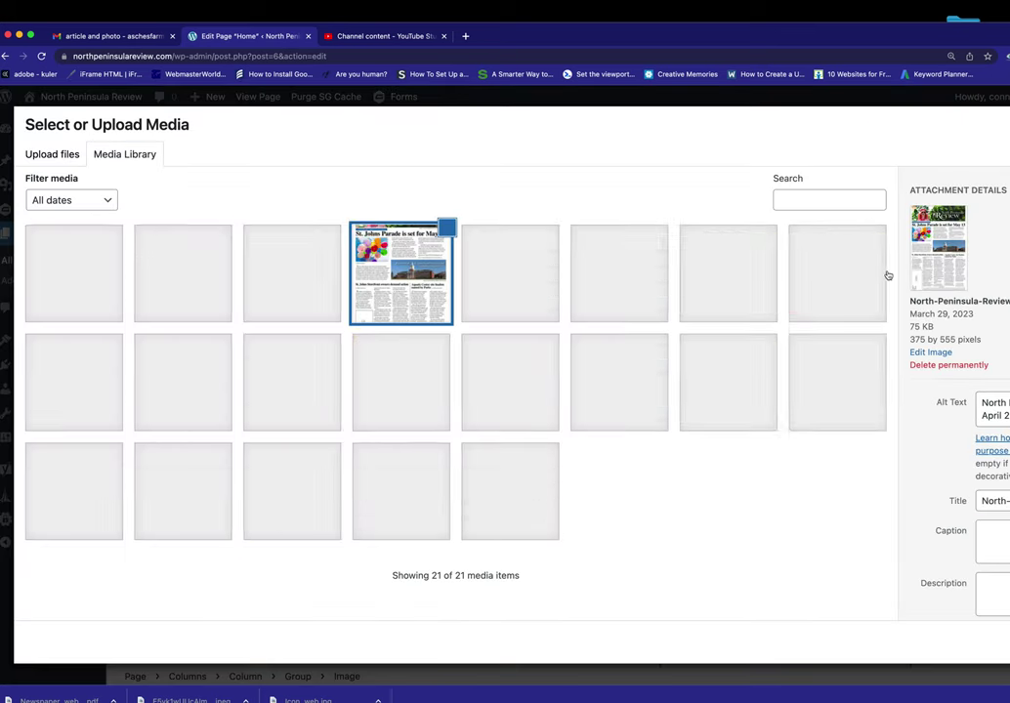
left_click(73, 224)
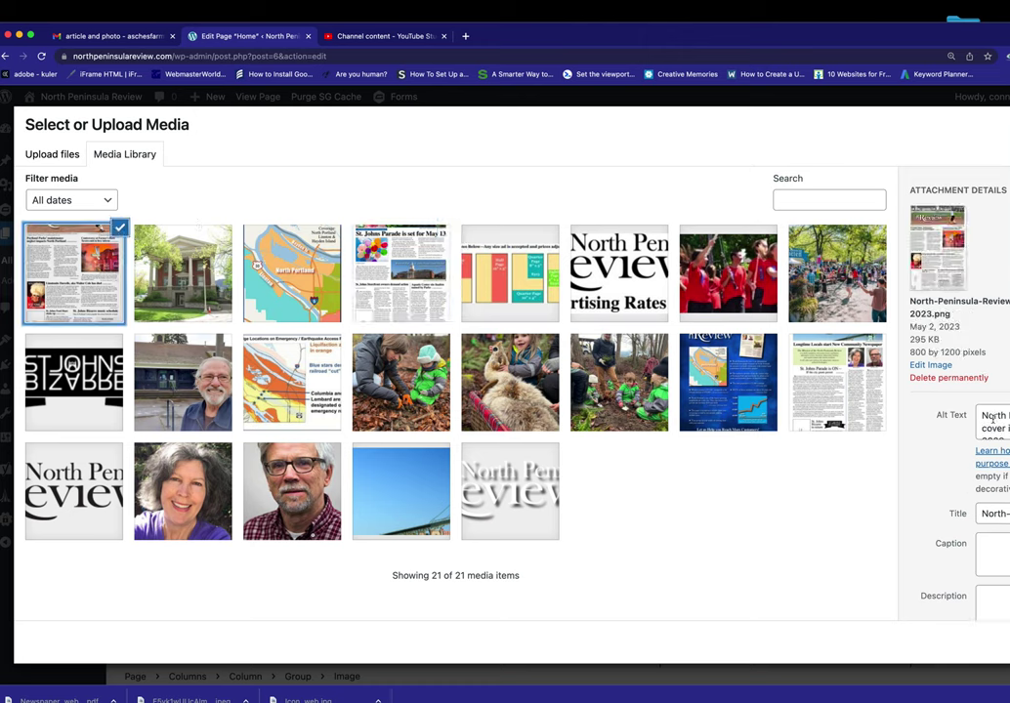
left_click(986, 642)
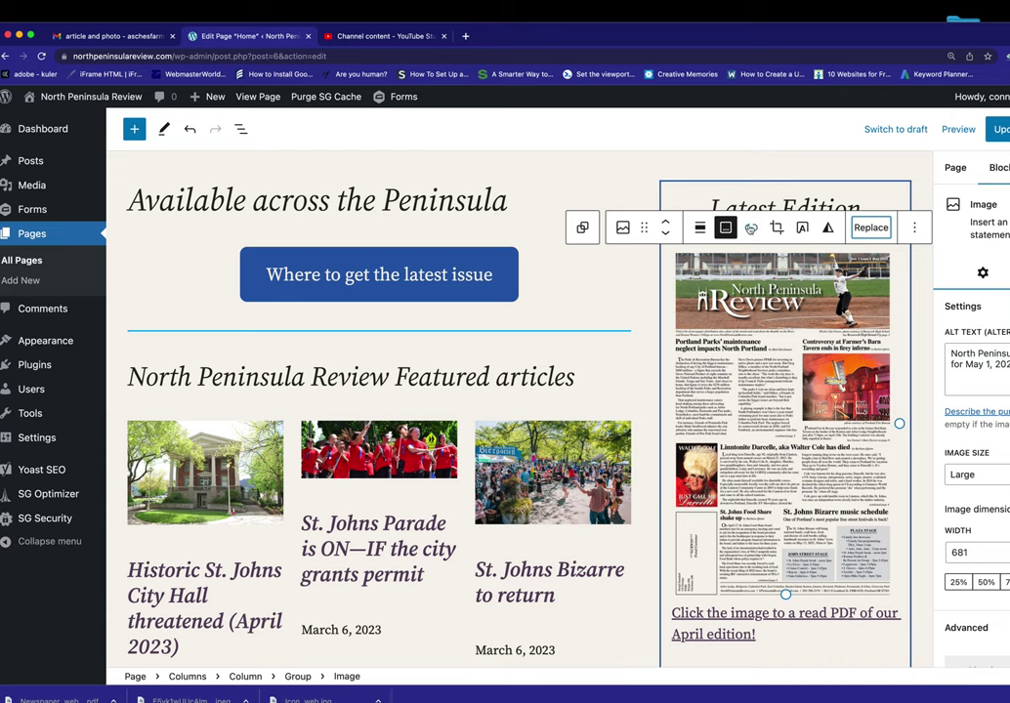
Link the Latest Edition cover image to the copied Newspaper_web_5-1-23.pdf URL, with the link's extra settings expanded.
left_click(751, 228)
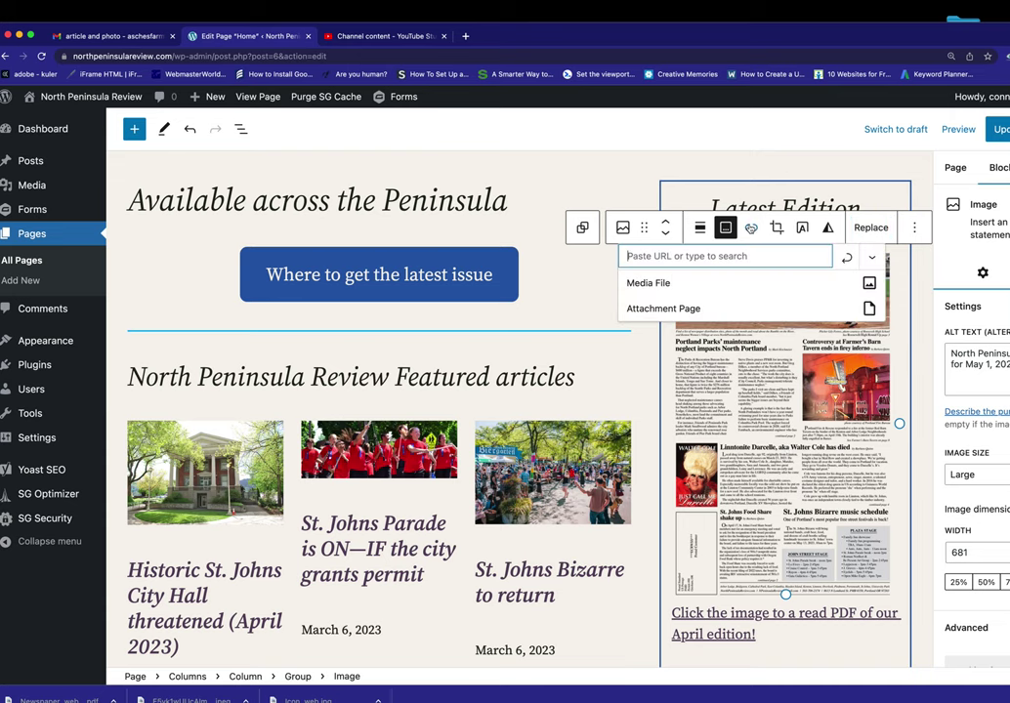
left_click(710, 256)
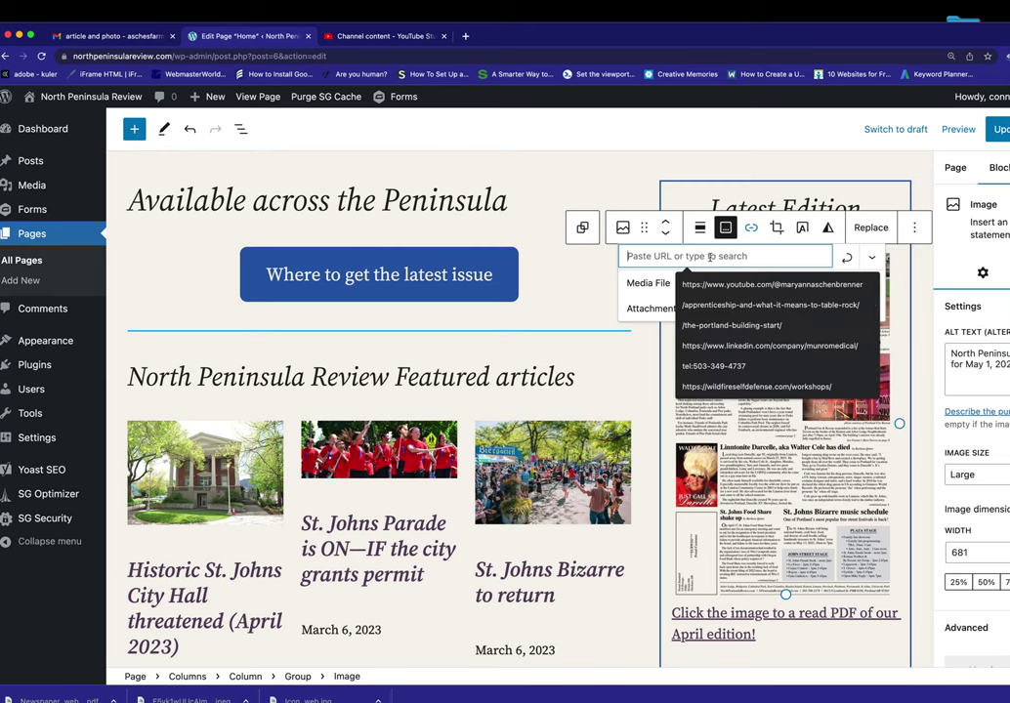
key("super+v")
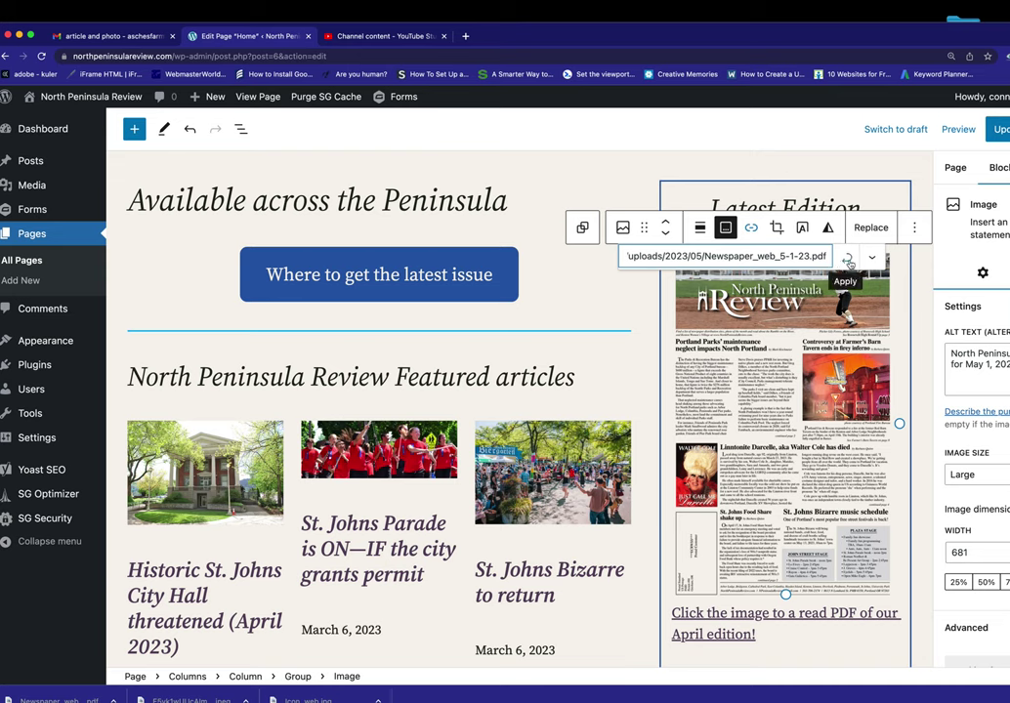
left_click(872, 256)
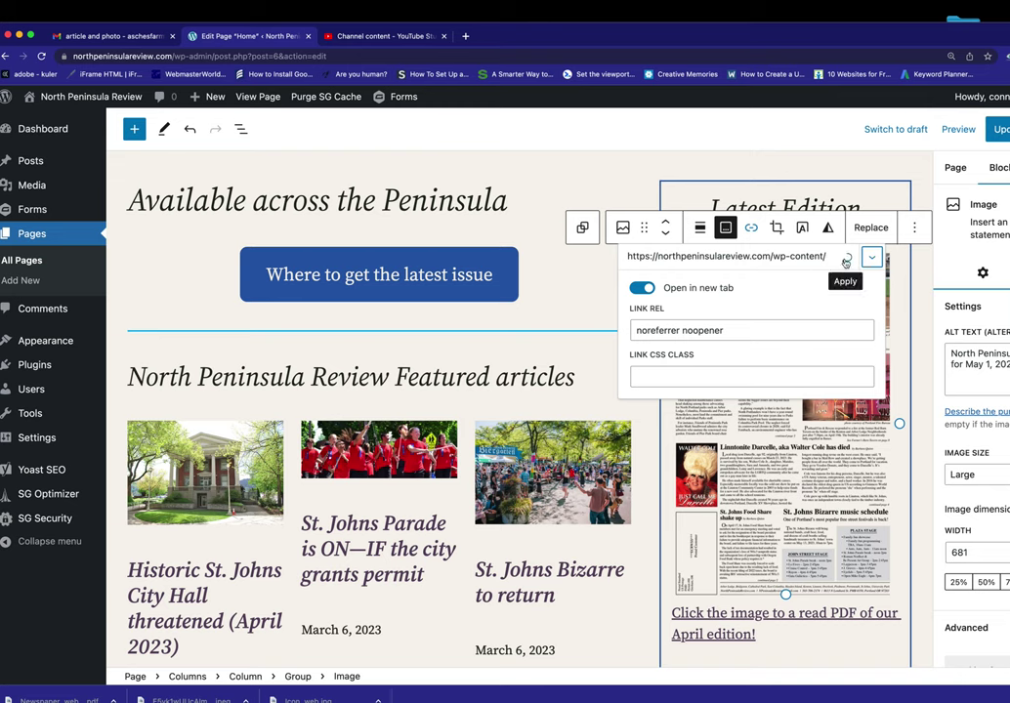
left_click(846, 260)
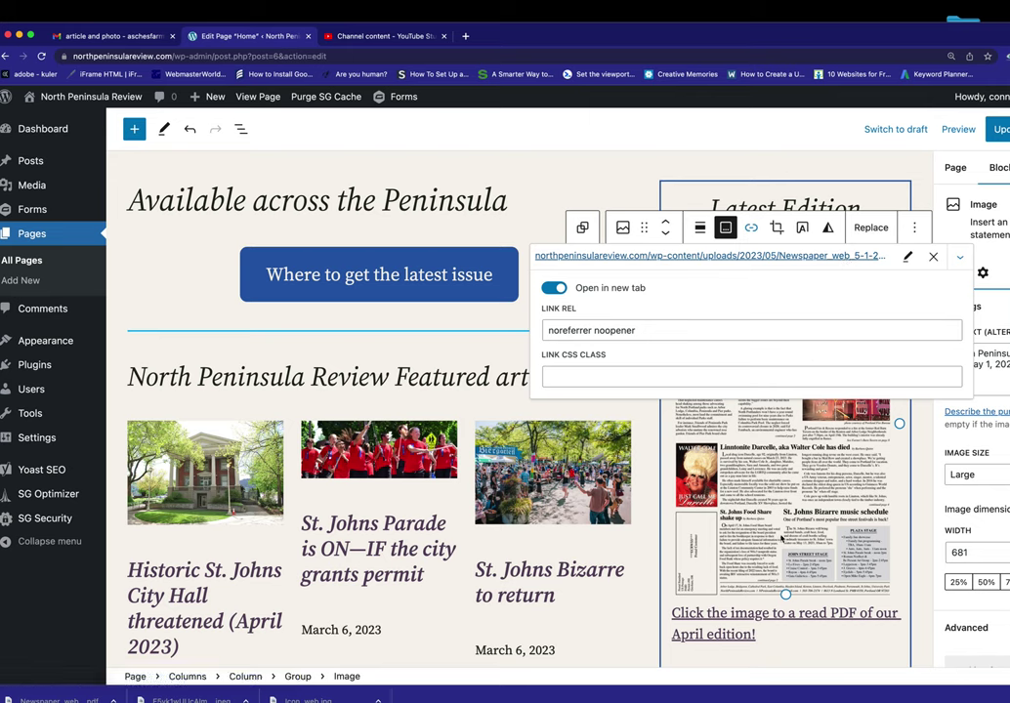
left_click(700, 612)
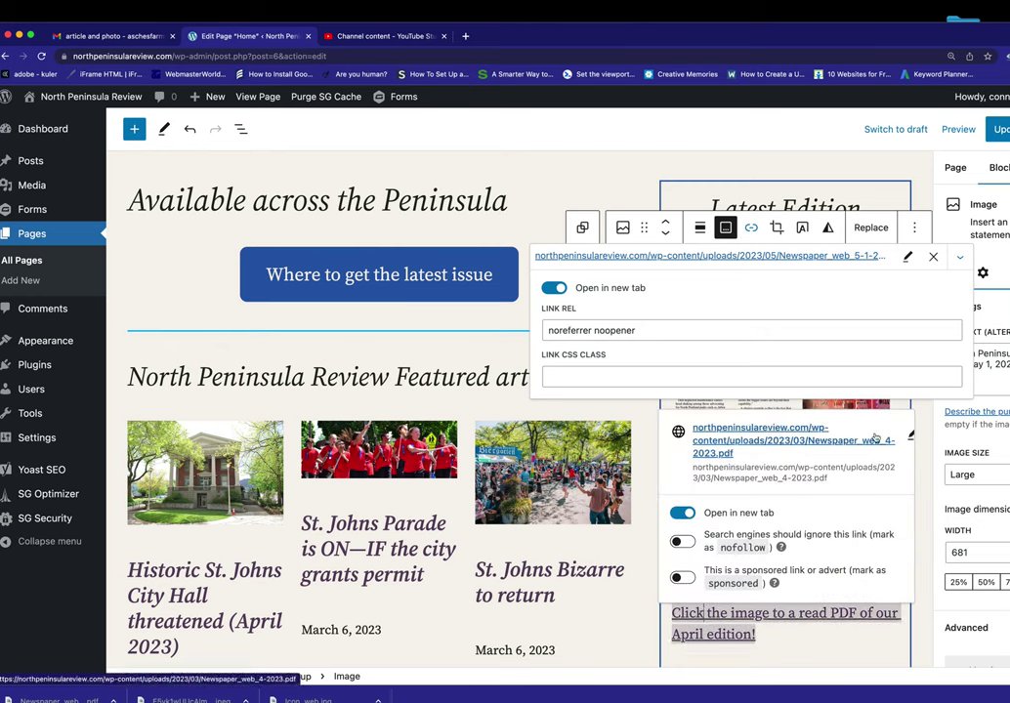
left_click(910, 436)
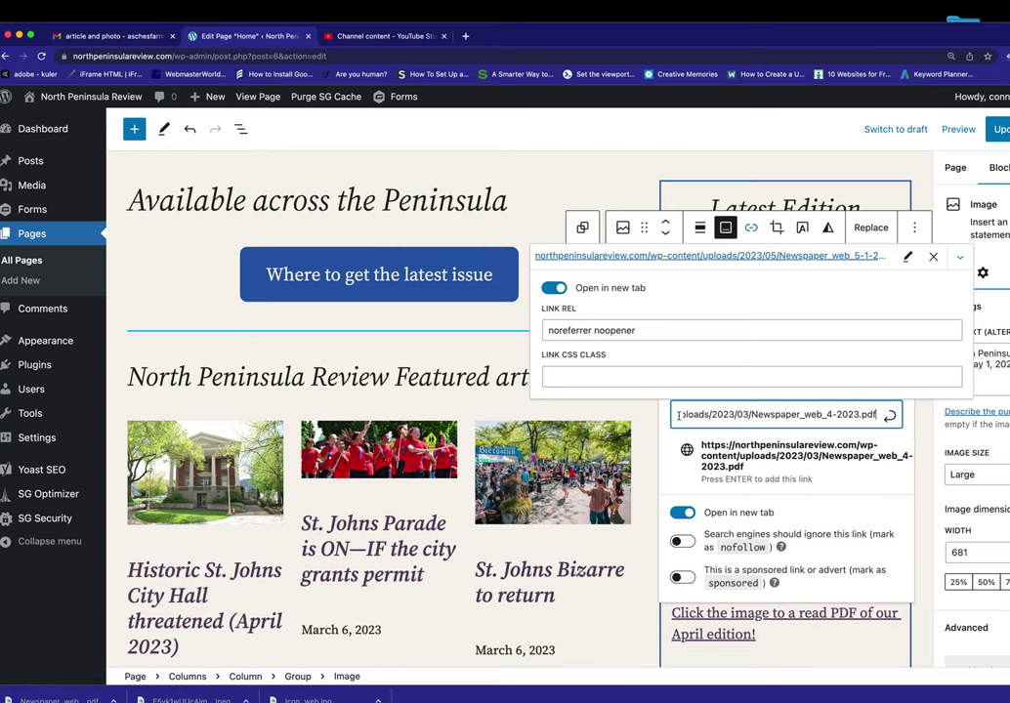
key("Tab")
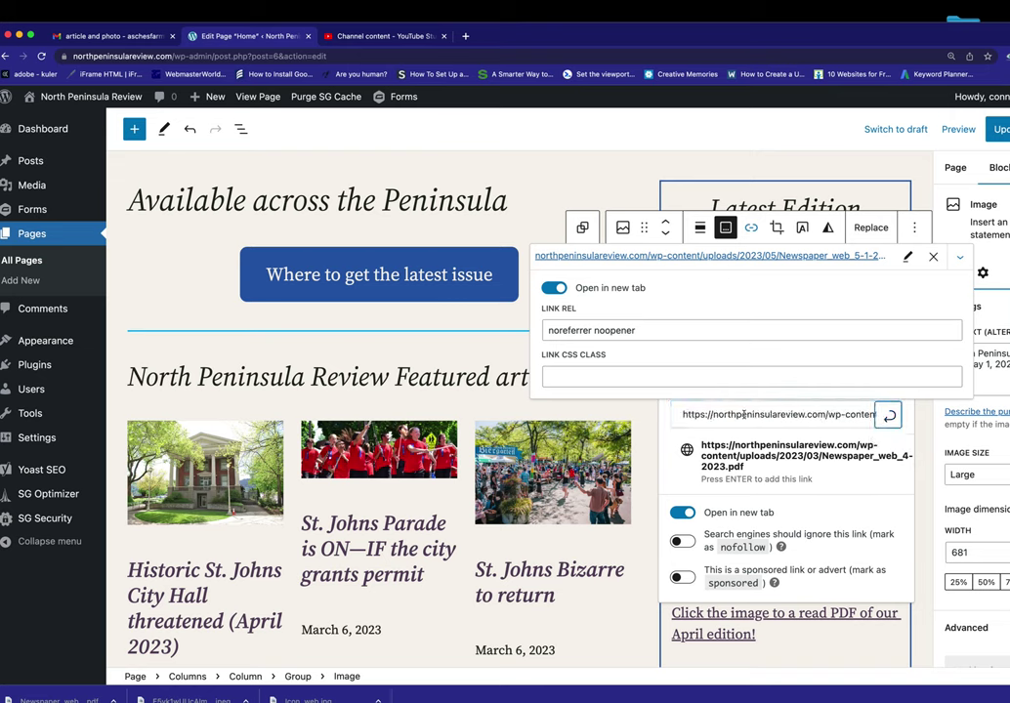
left_click_drag(707, 415, 947, 420)
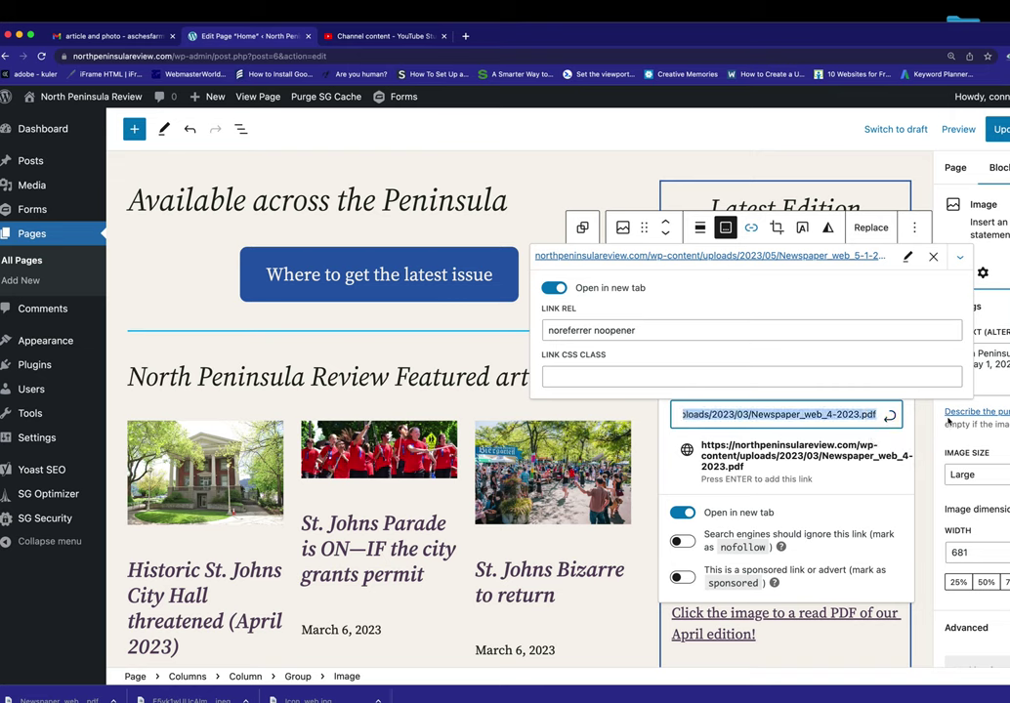
key("BackSpace")
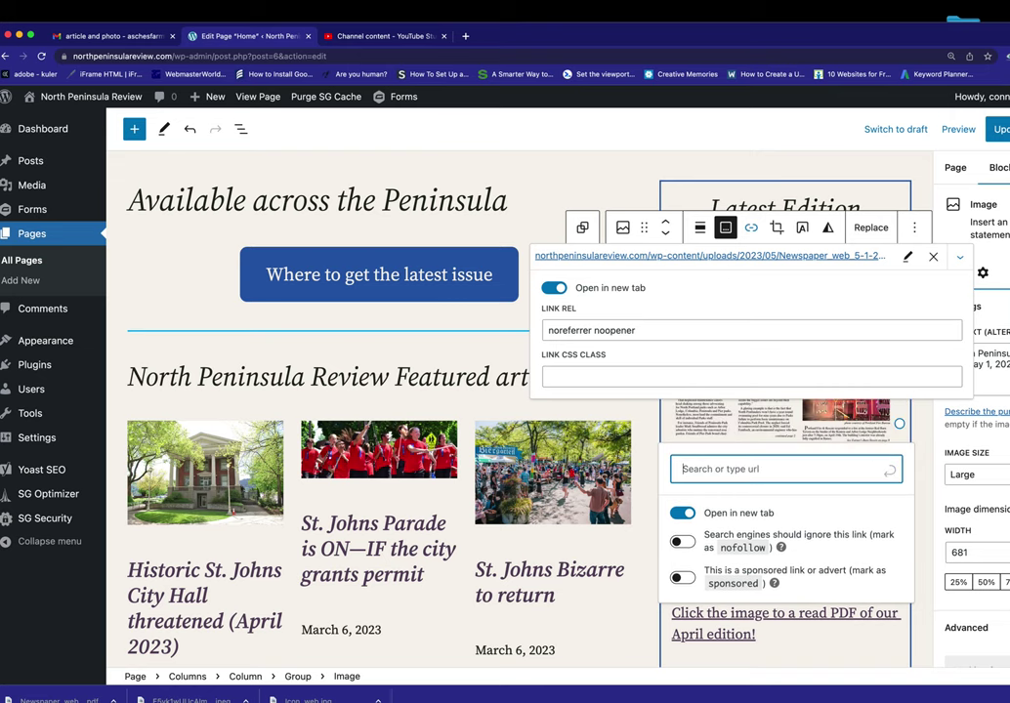
left_click(769, 473)
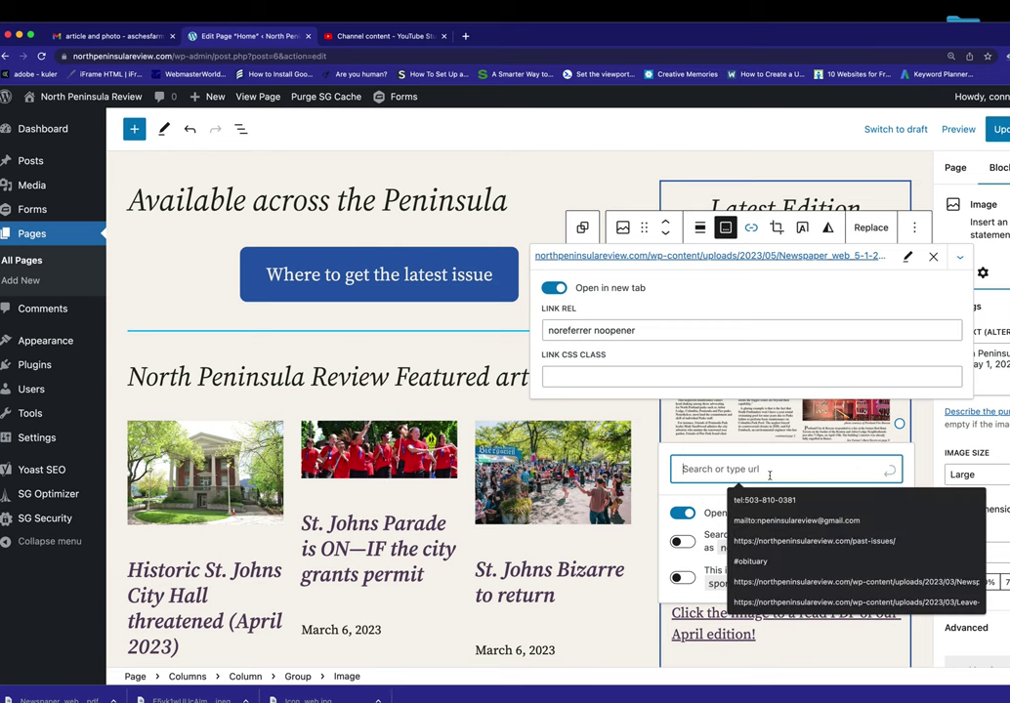
type("https://northpeninsulareview.com/wp-content/uploads/2023/05/Newspaper_web_5-1-23.pdf")
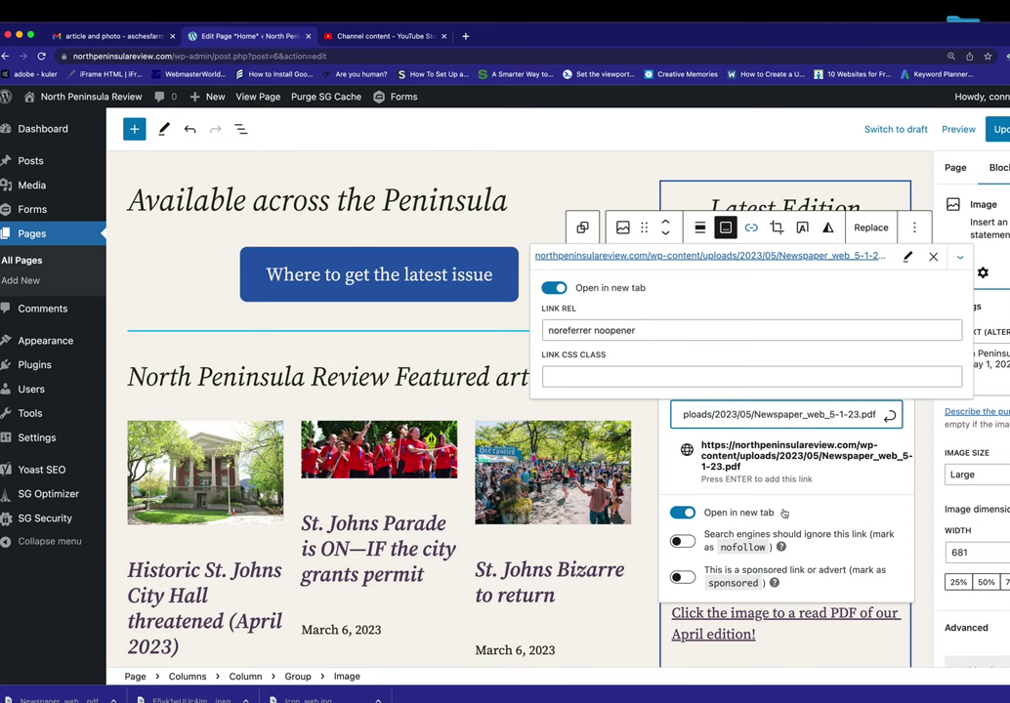
left_click(889, 415)
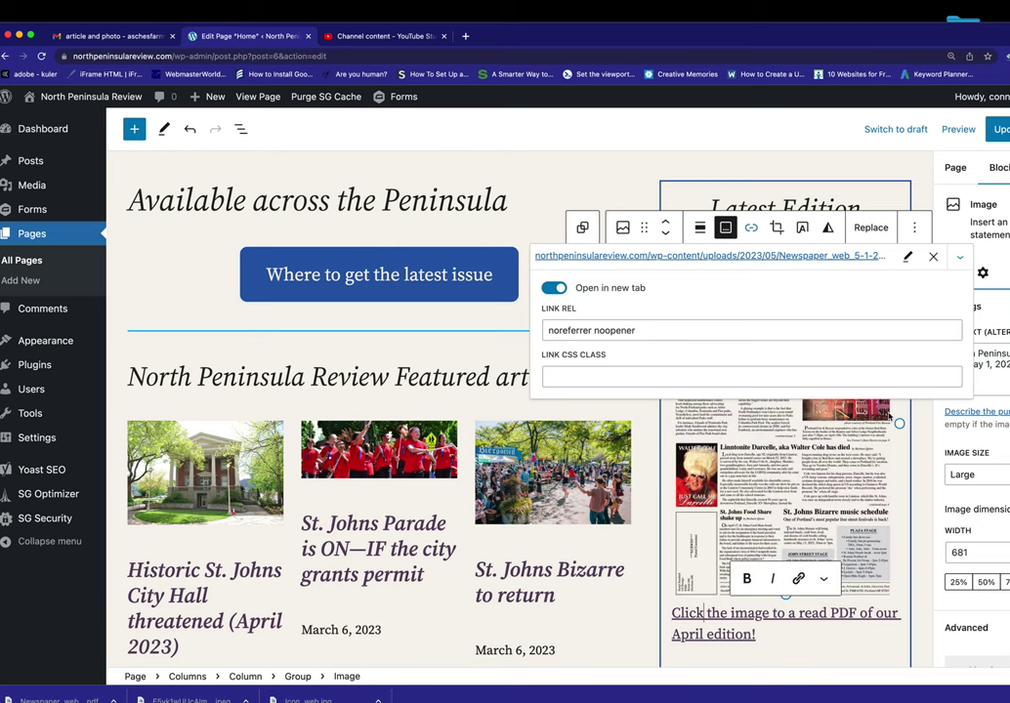
Save the Home page changes, view the live page and check the PDF linked from the Latest Edition cover.
left_click(1000, 128)
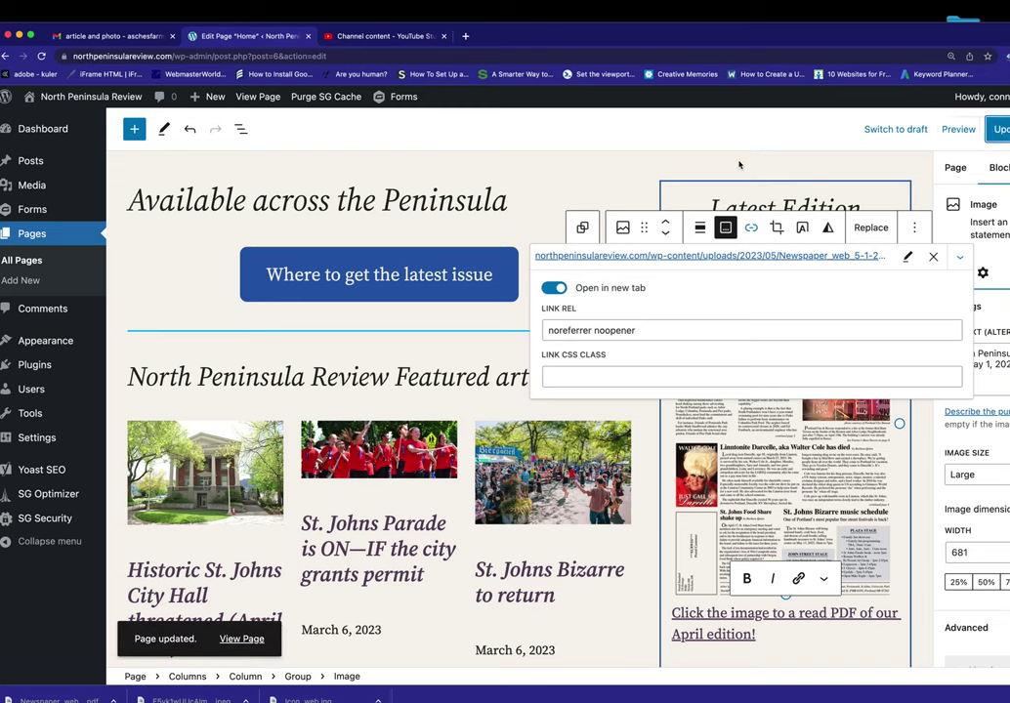
left_click(257, 97)
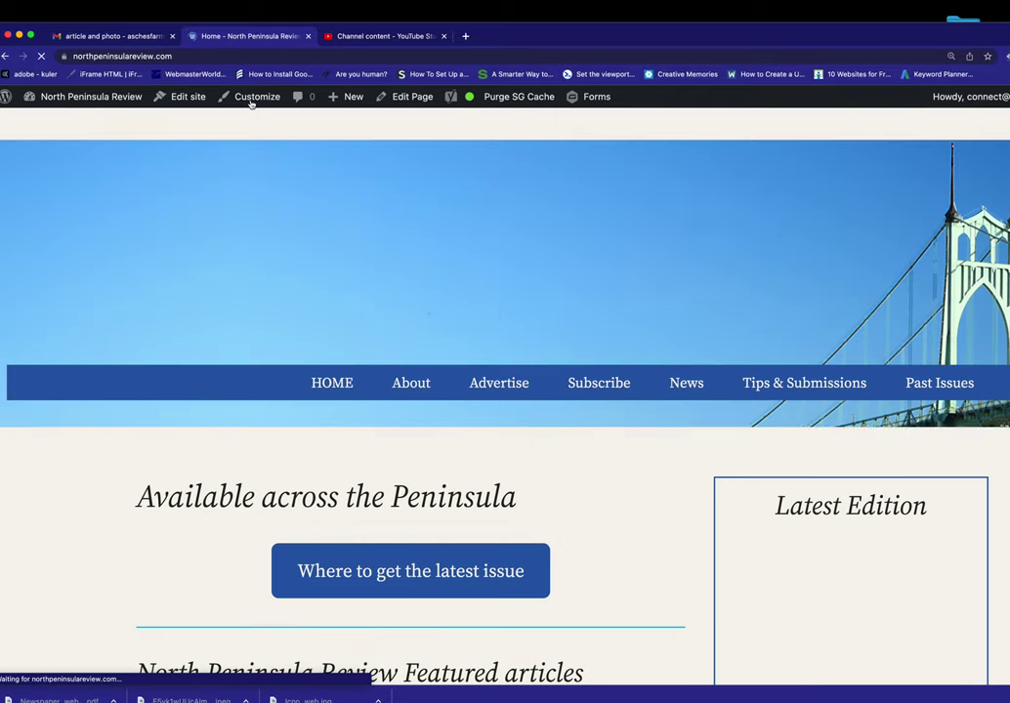
scroll(563, 312, "down", 3)
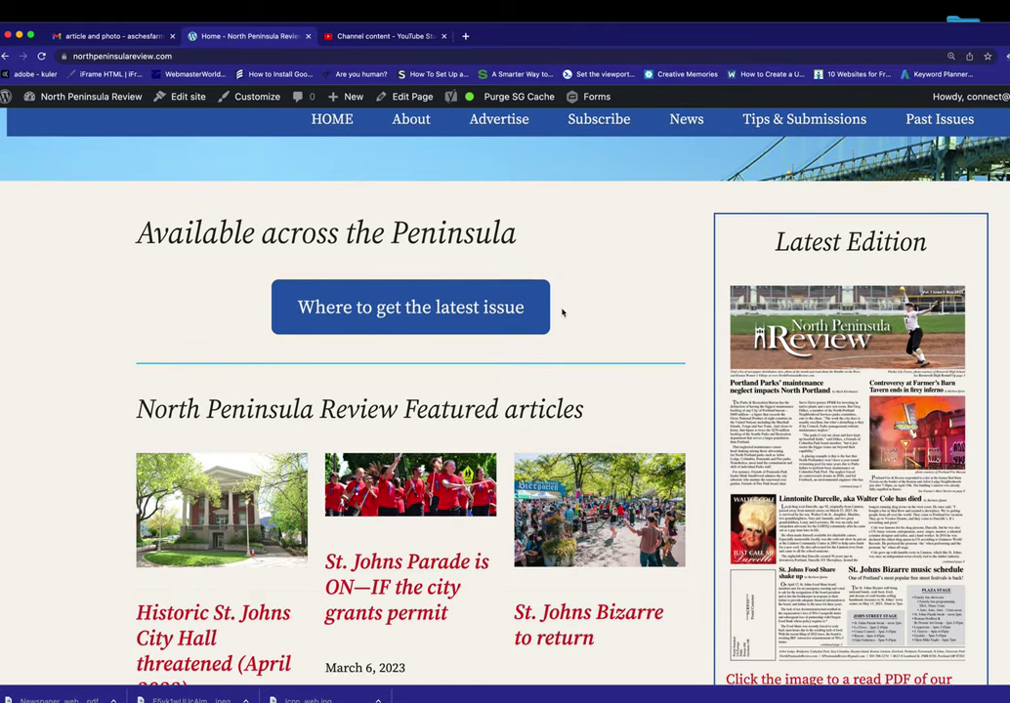
scroll(826, 374, "down", 3)
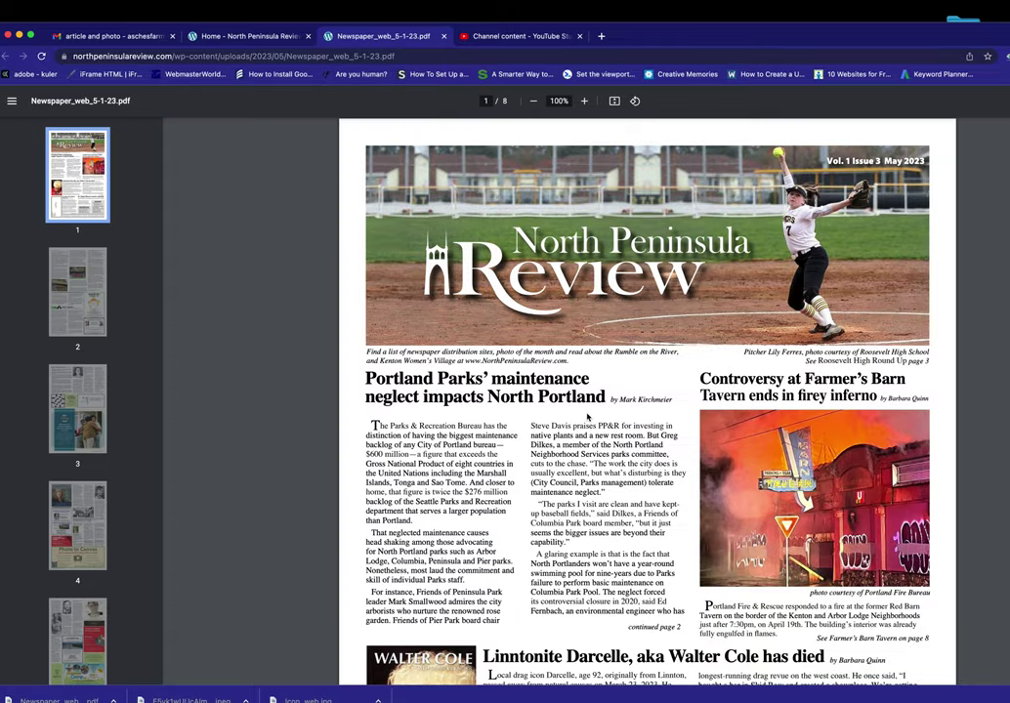
scroll(587, 417, "down", 10)
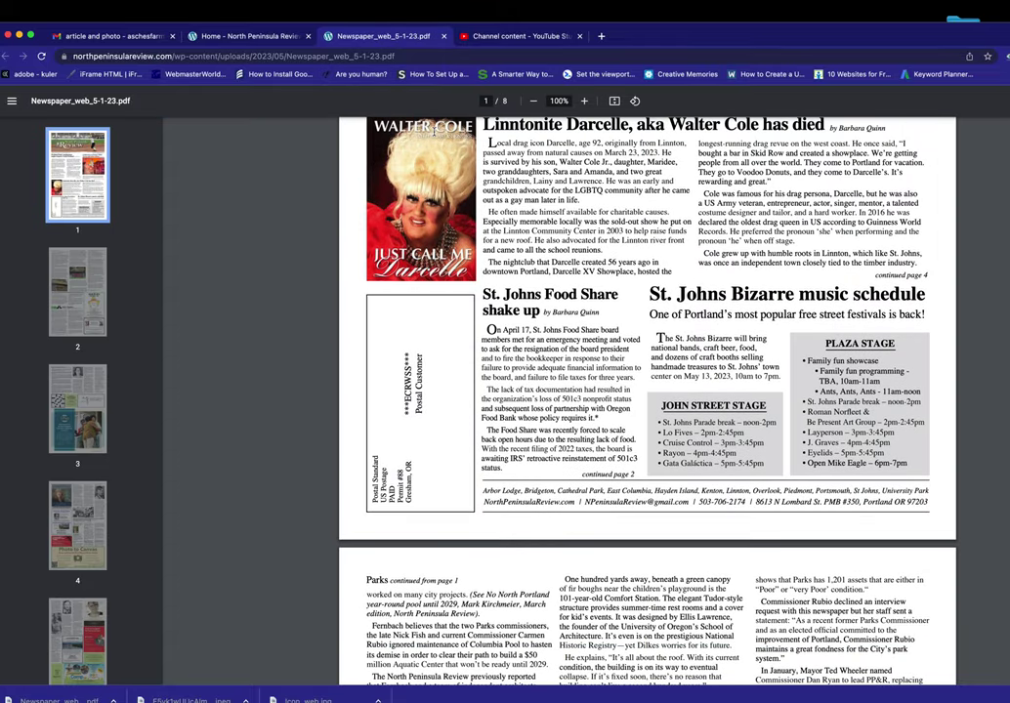
scroll(440, 144, "up", 10)
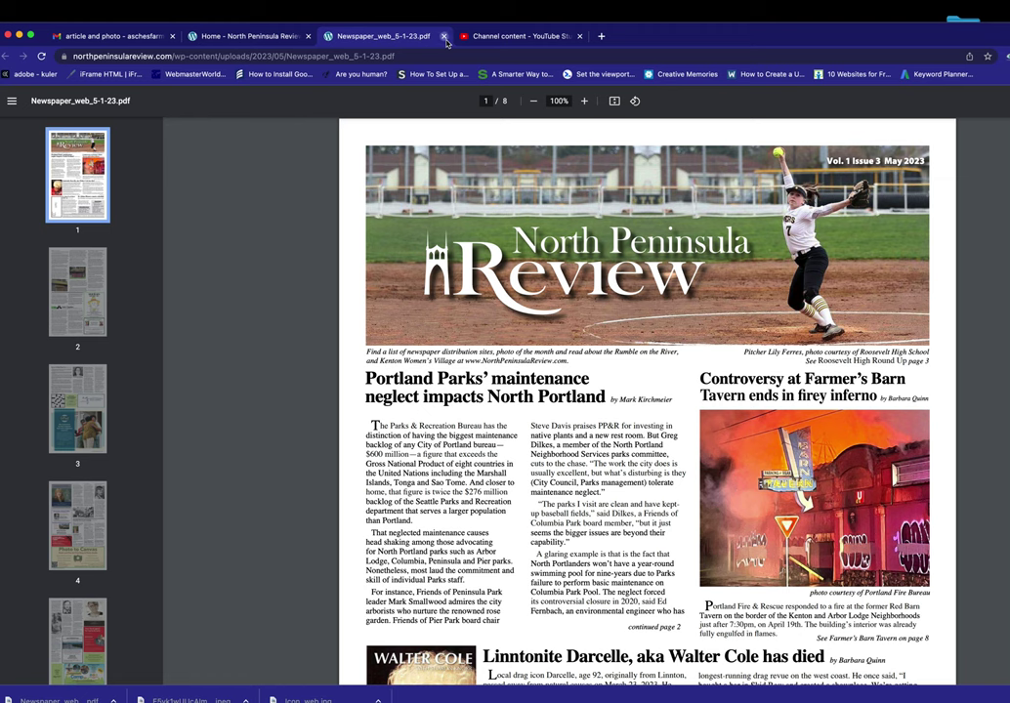
left_click(444, 36)
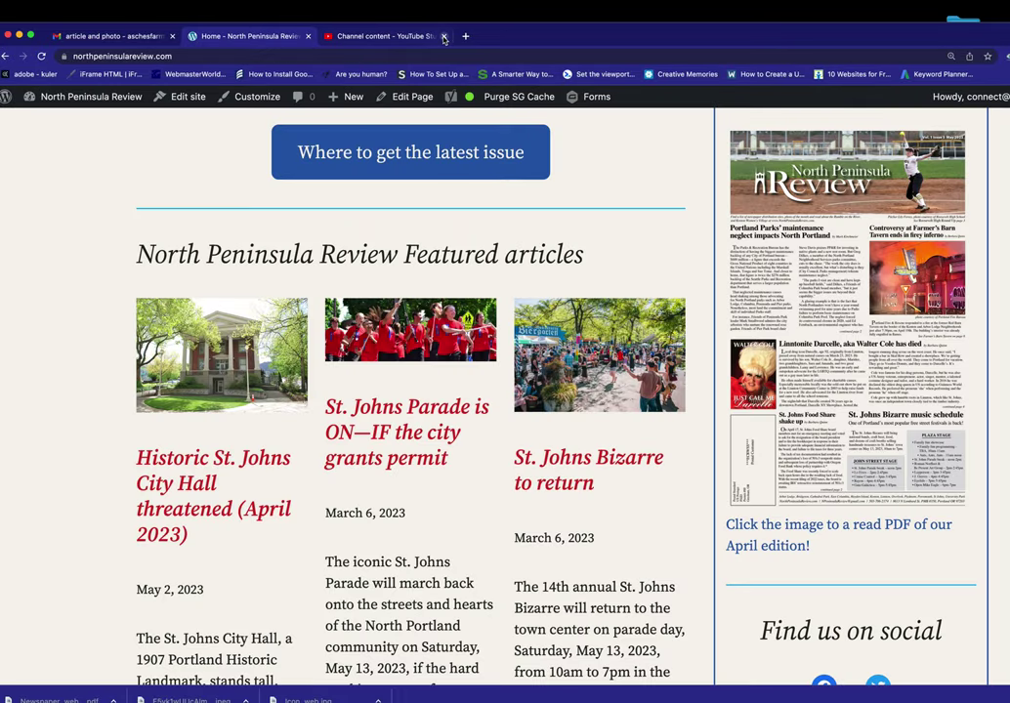
Go to the site's Past Issues page and open it for editing.
scroll(604, 315, "up", 5)
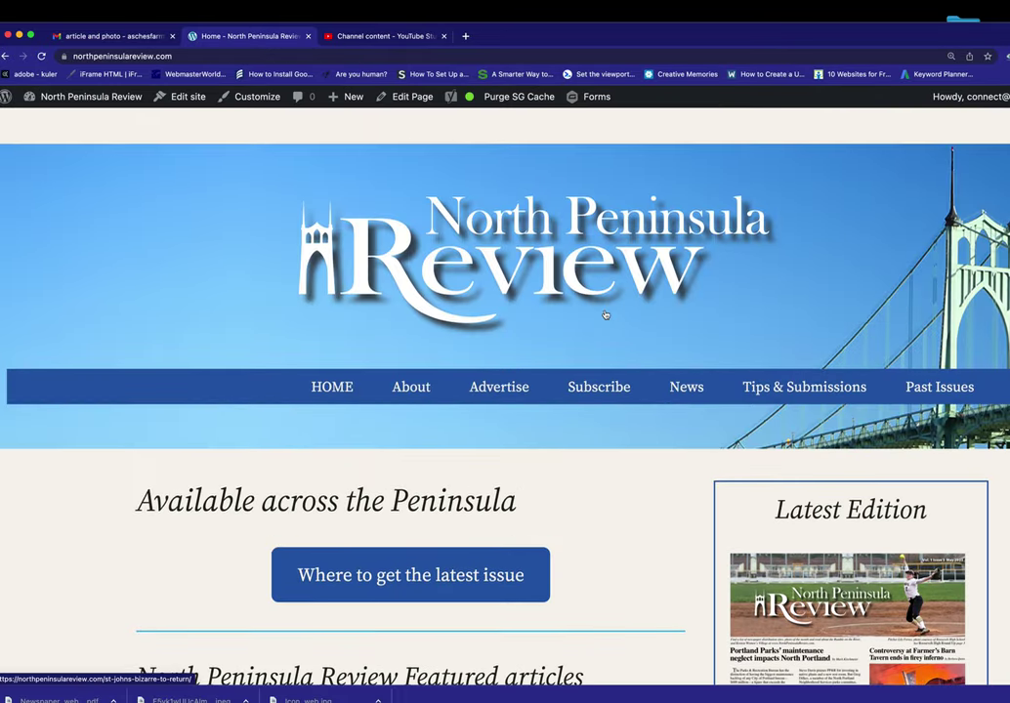
left_click(940, 383)
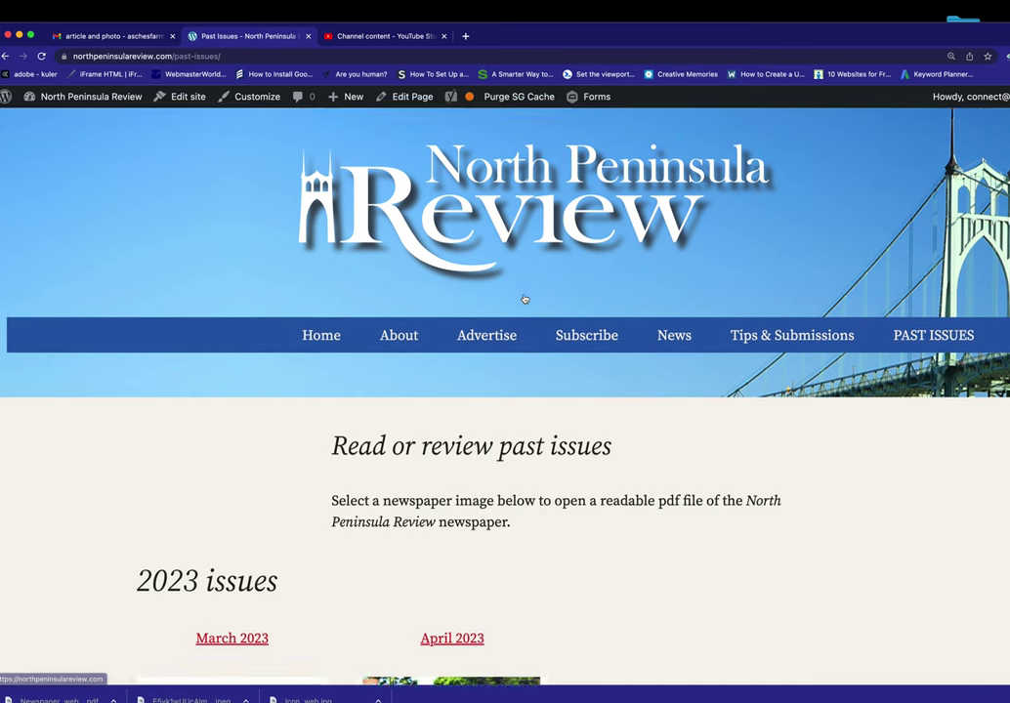
scroll(523, 298, "down", 3)
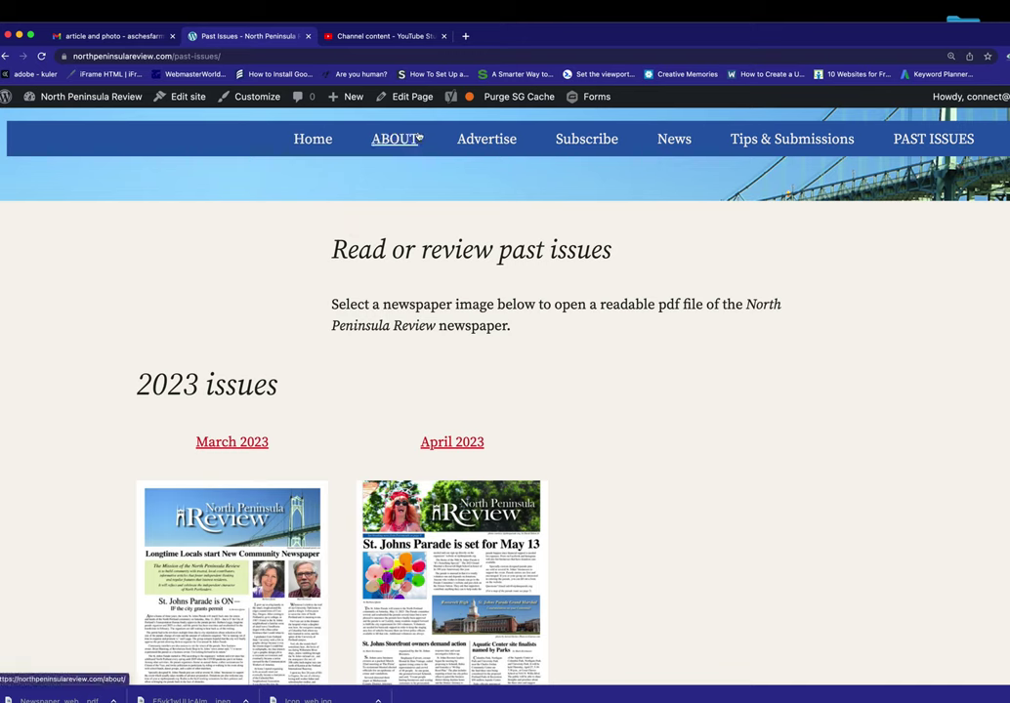
left_click(405, 97)
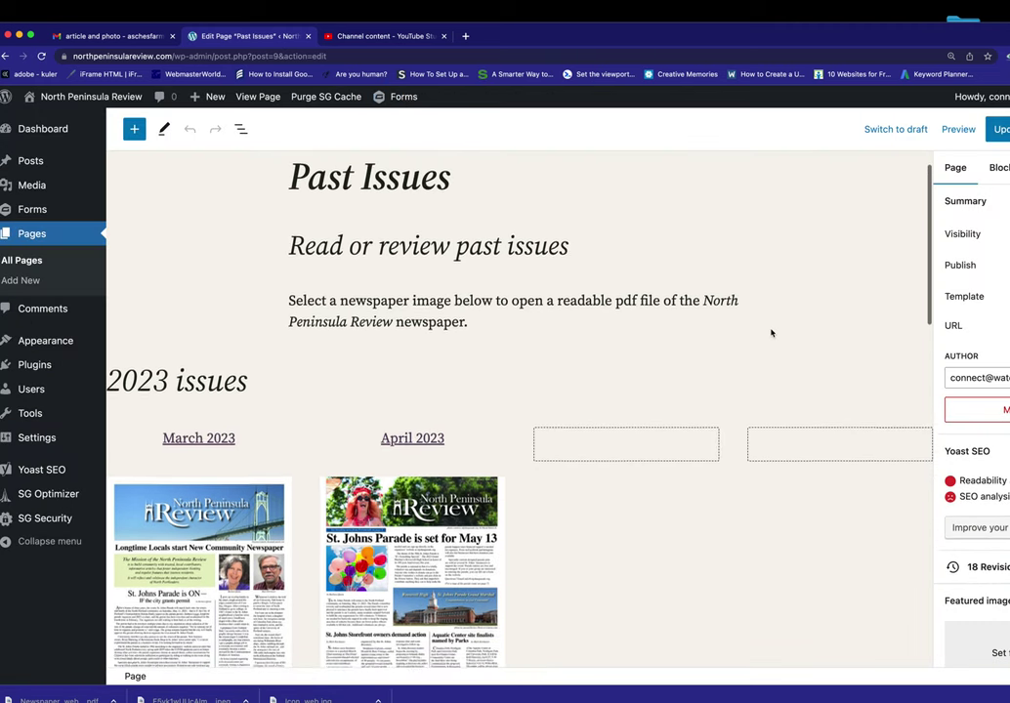
Check the April 2023 caption's link and start adding a block in the empty third column under 2023 issues.
scroll(770, 331, "down", 2)
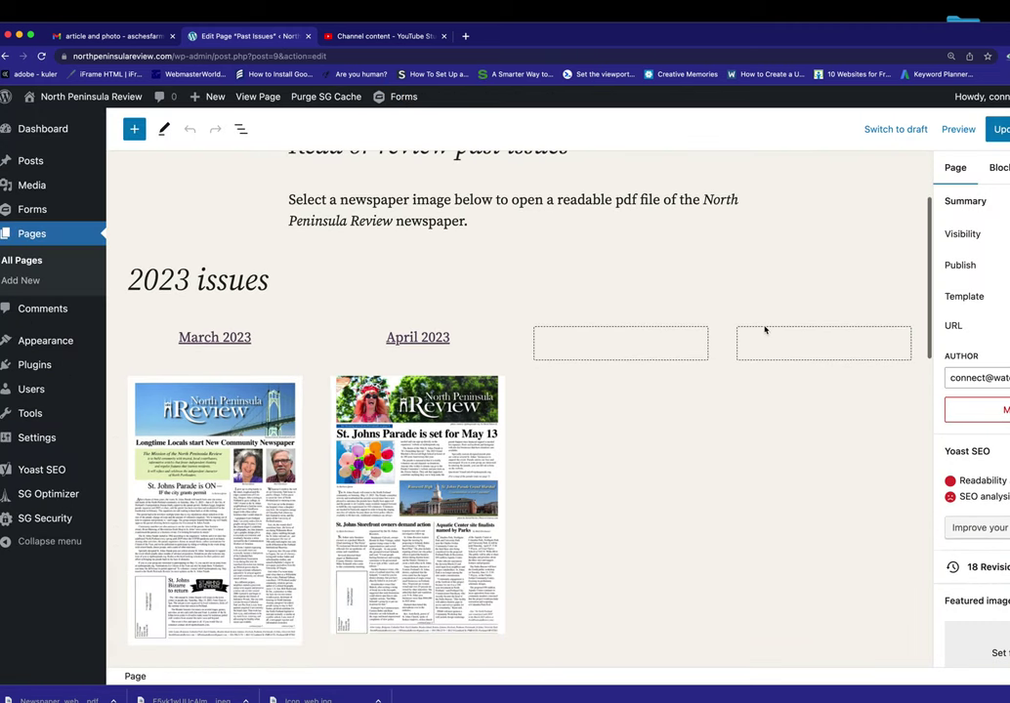
left_click(619, 346)
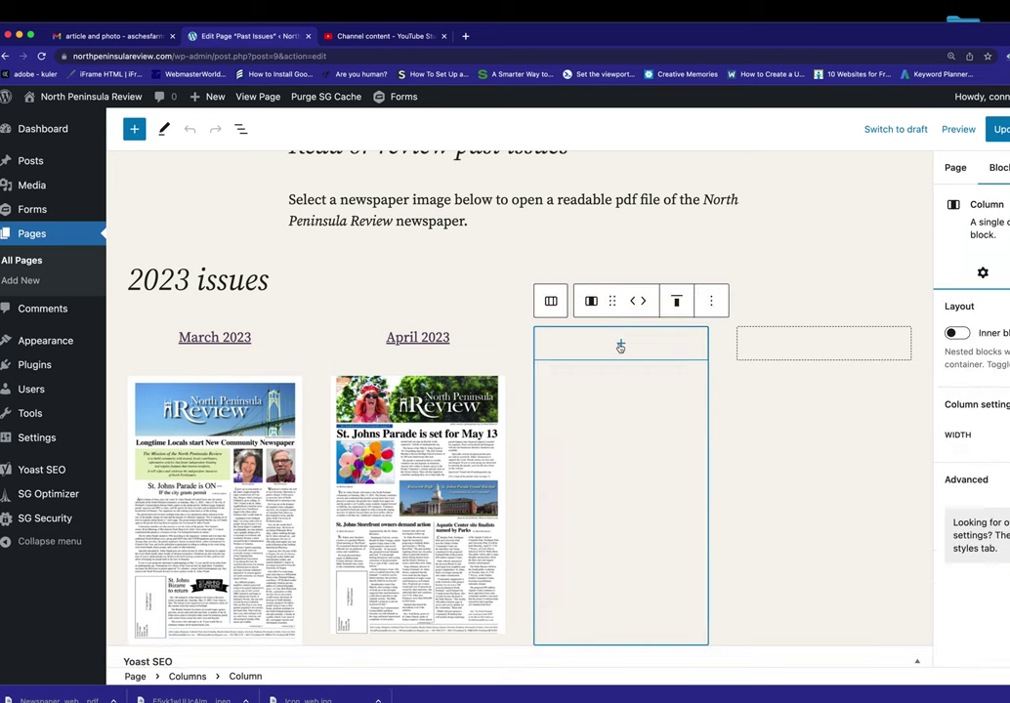
left_click(429, 337)
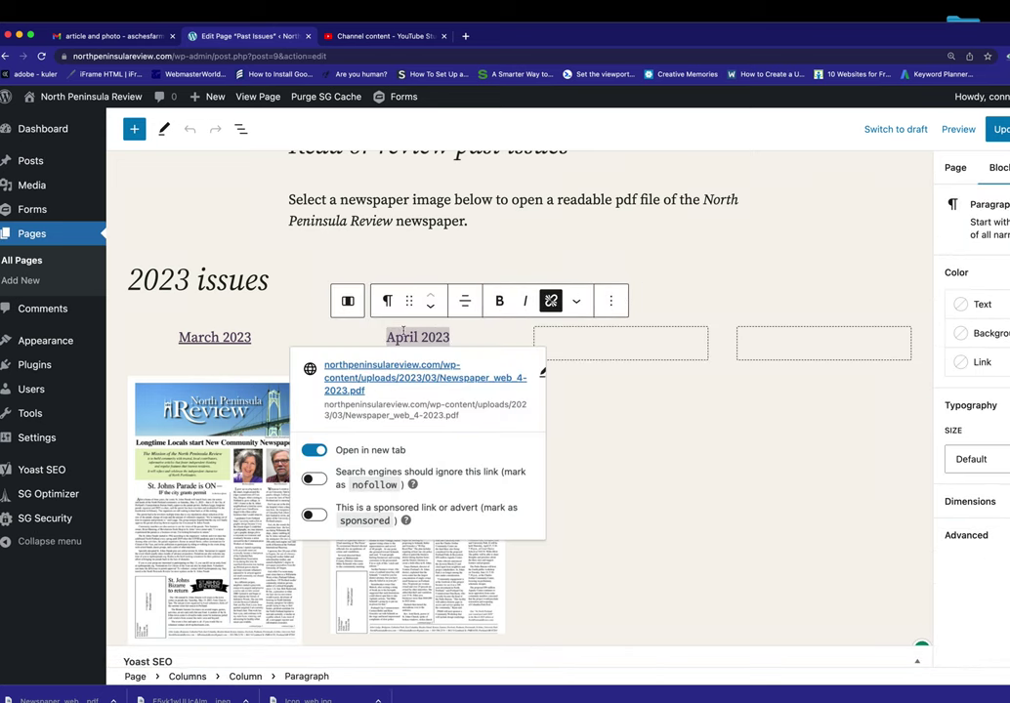
left_click(622, 345)
left_click(621, 347)
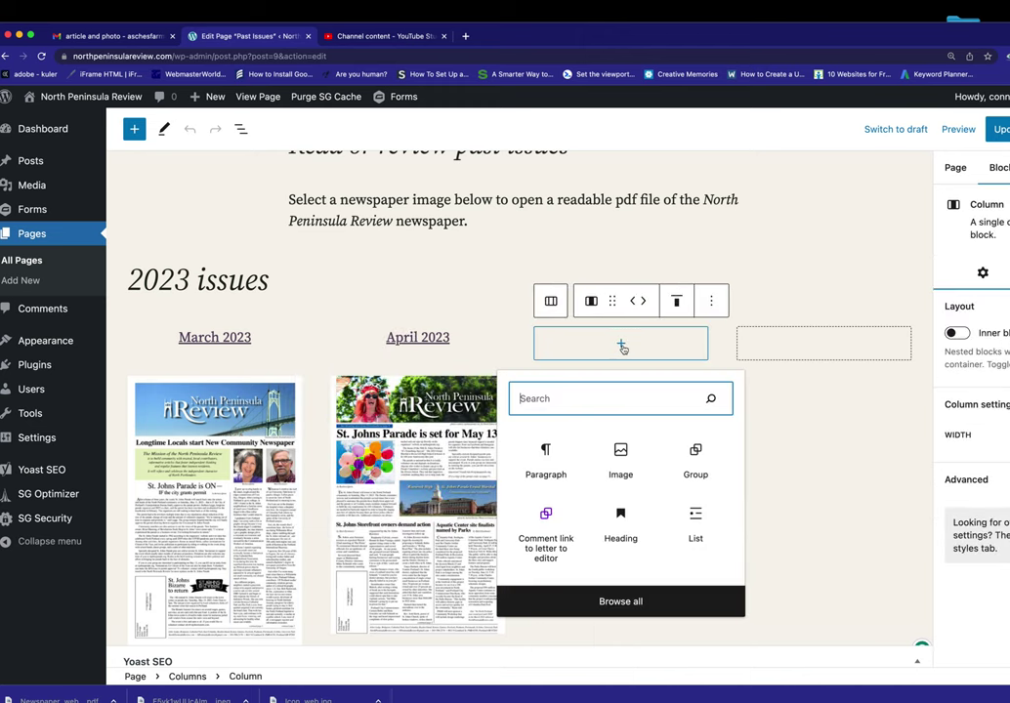
type("May 2023")
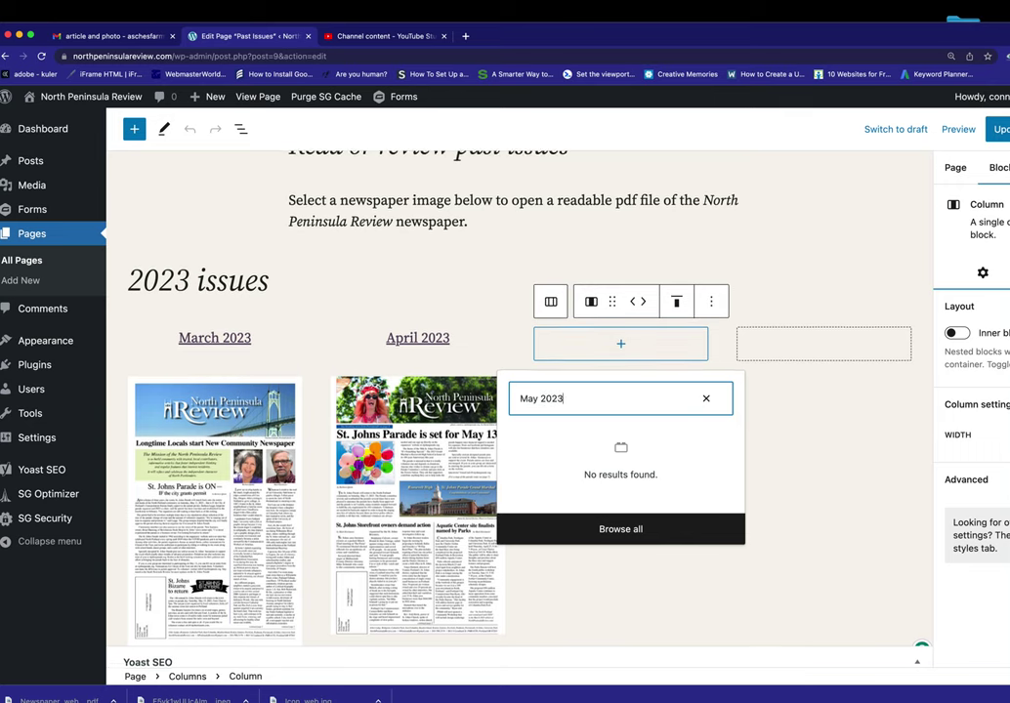
scroll(622, 352, "up", 1)
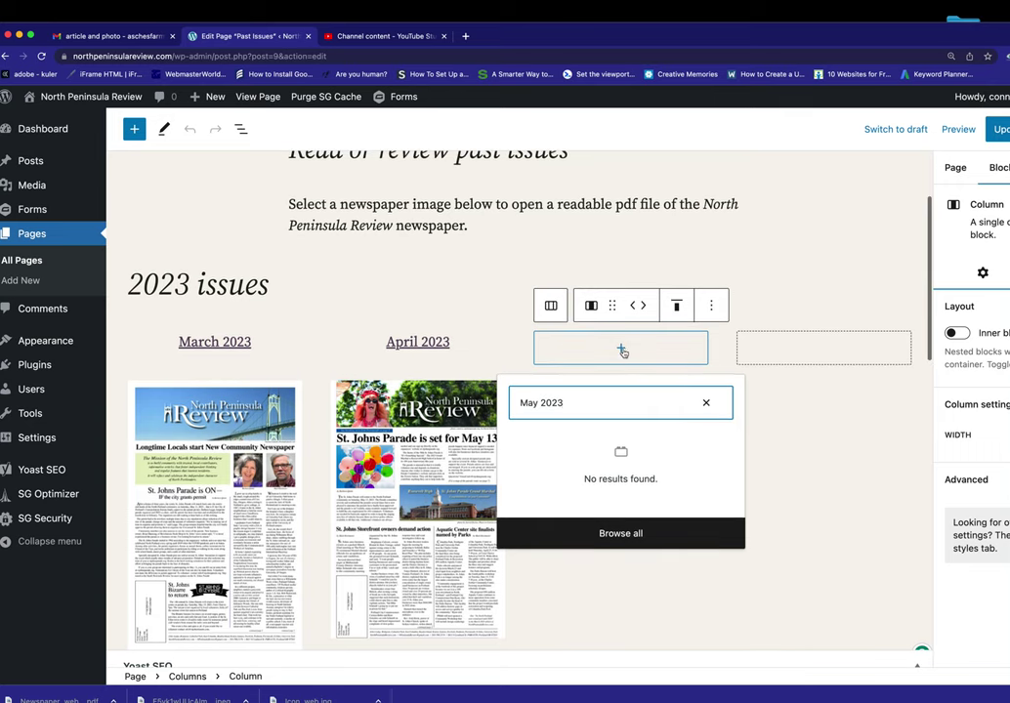
left_click_drag(576, 402, 511, 402)
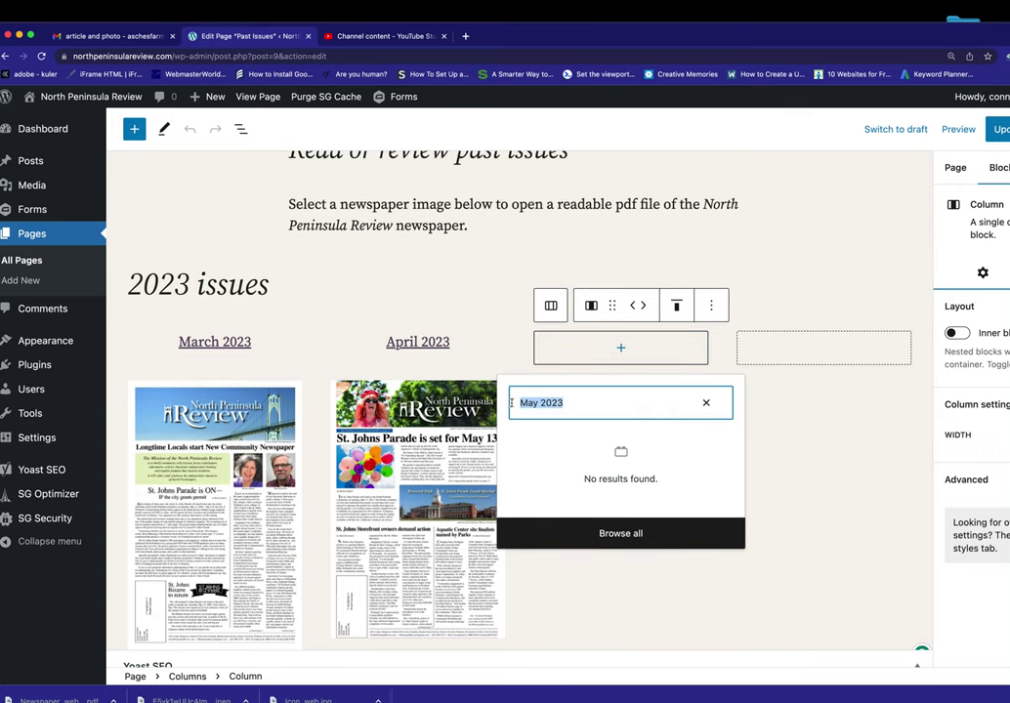
key("BackSpace")
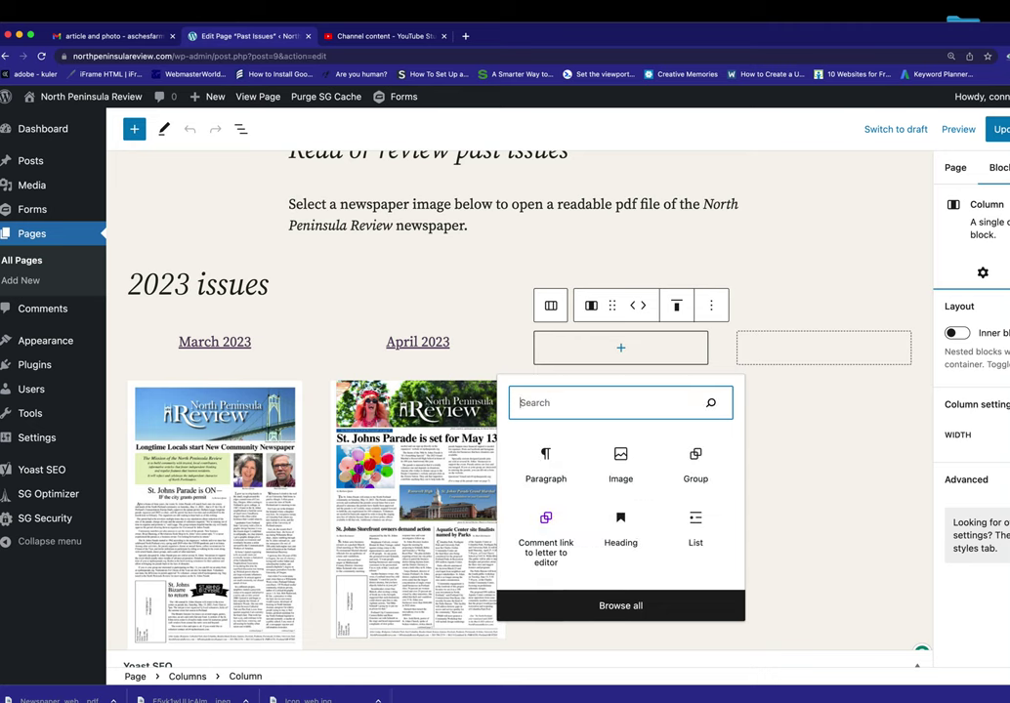
Add a centered paragraph reading "May 2023" in the third column.
left_click(540, 476)
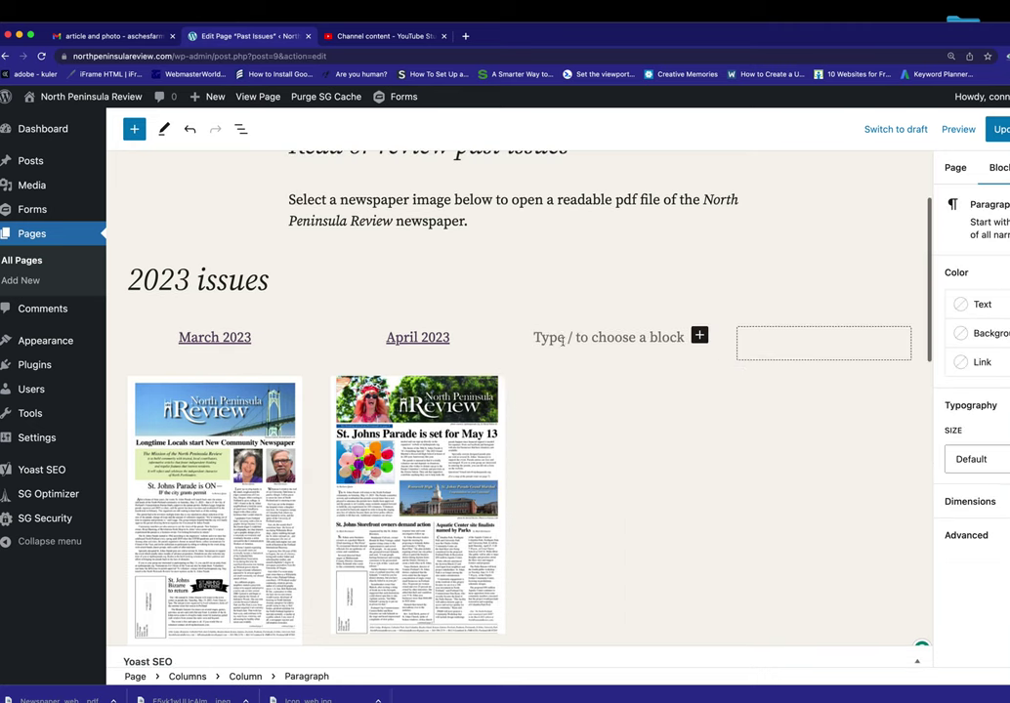
type("May 2023")
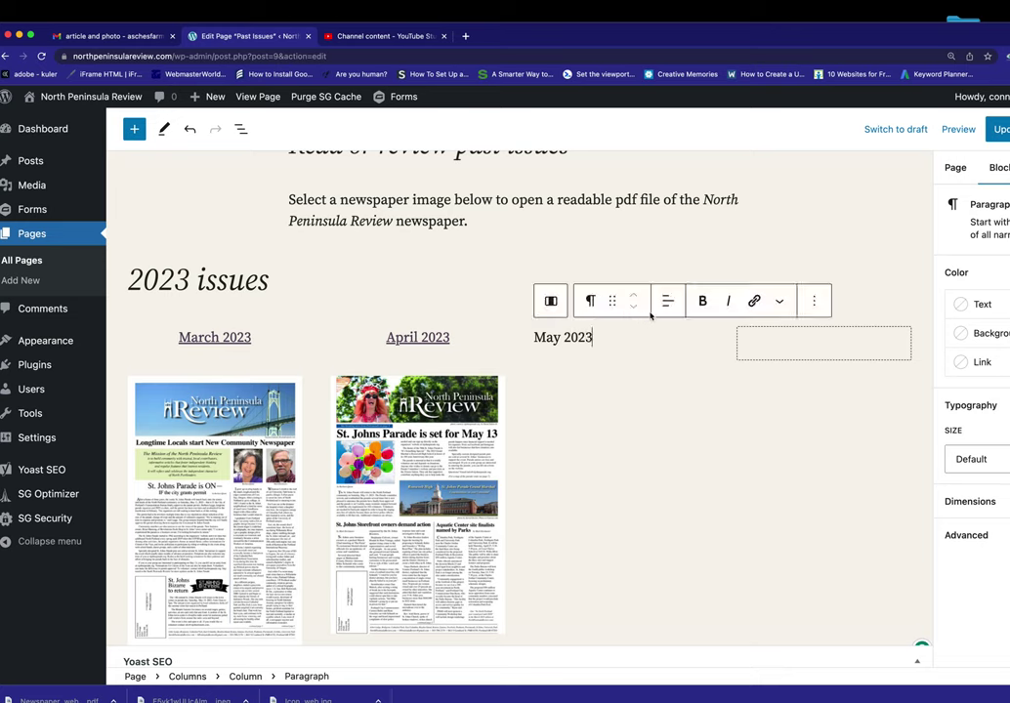
left_click(666, 300)
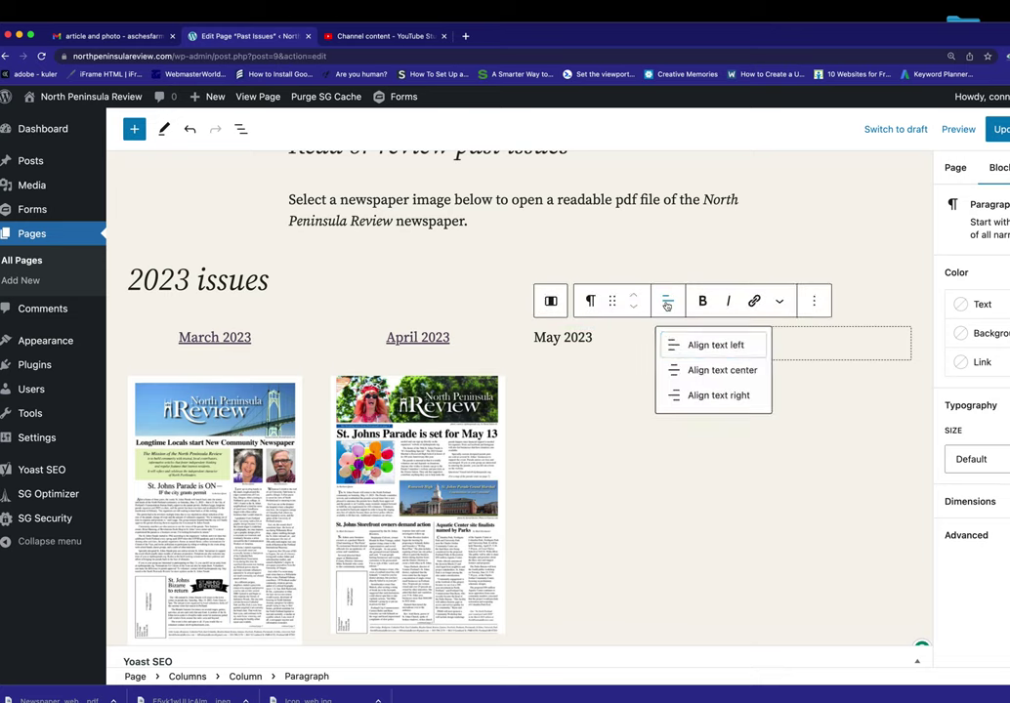
left_click(692, 371)
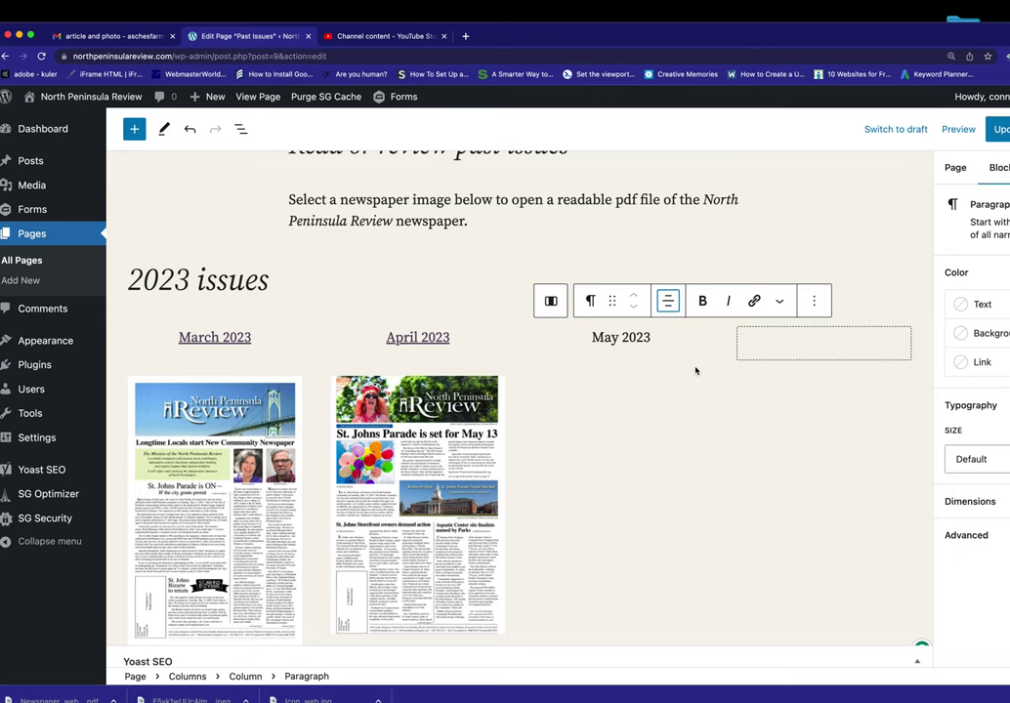
left_click_drag(593, 336, 653, 337)
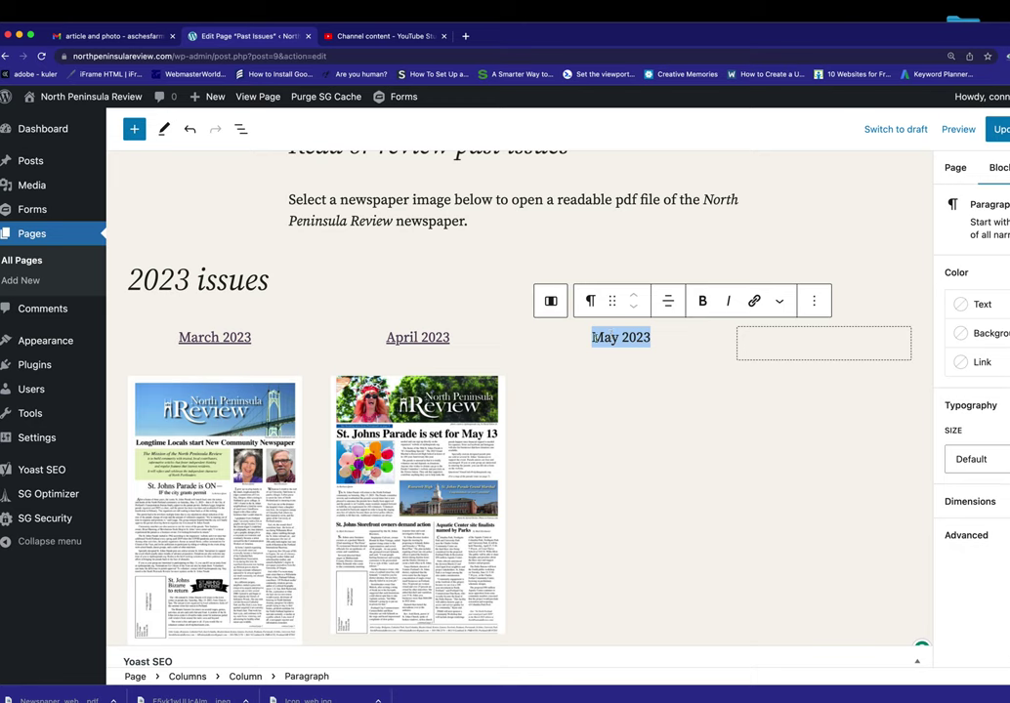
left_click(754, 301)
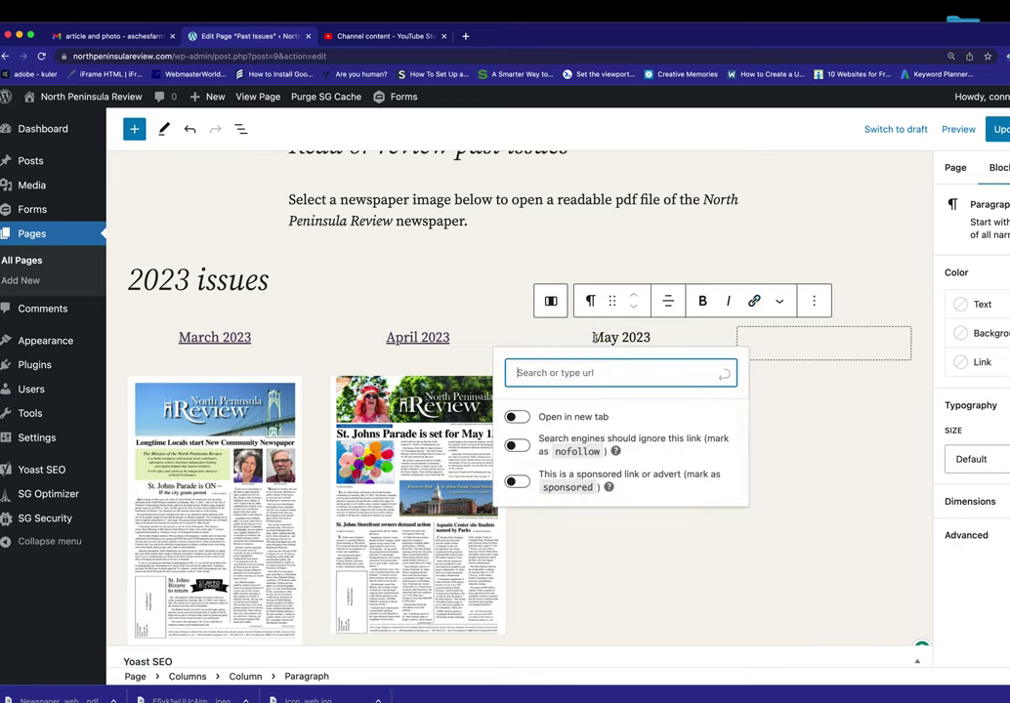
left_click(544, 370)
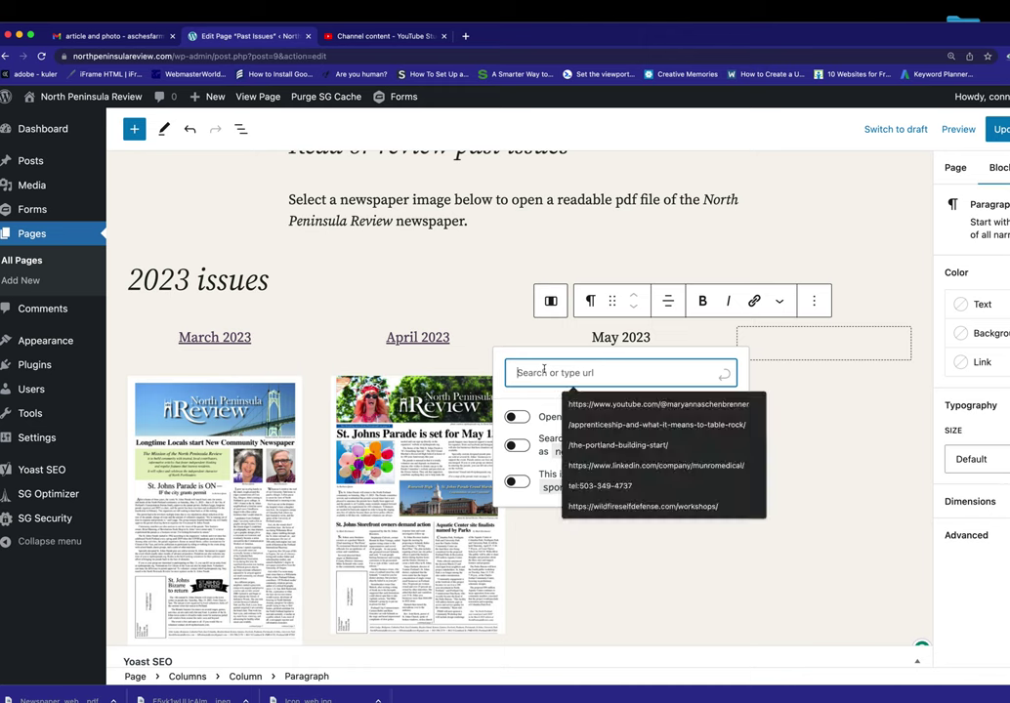
type("https://northpeninsulareview.com/wp-content/uploads/2023/05/Newspaper_web_5-1-23.pdf")
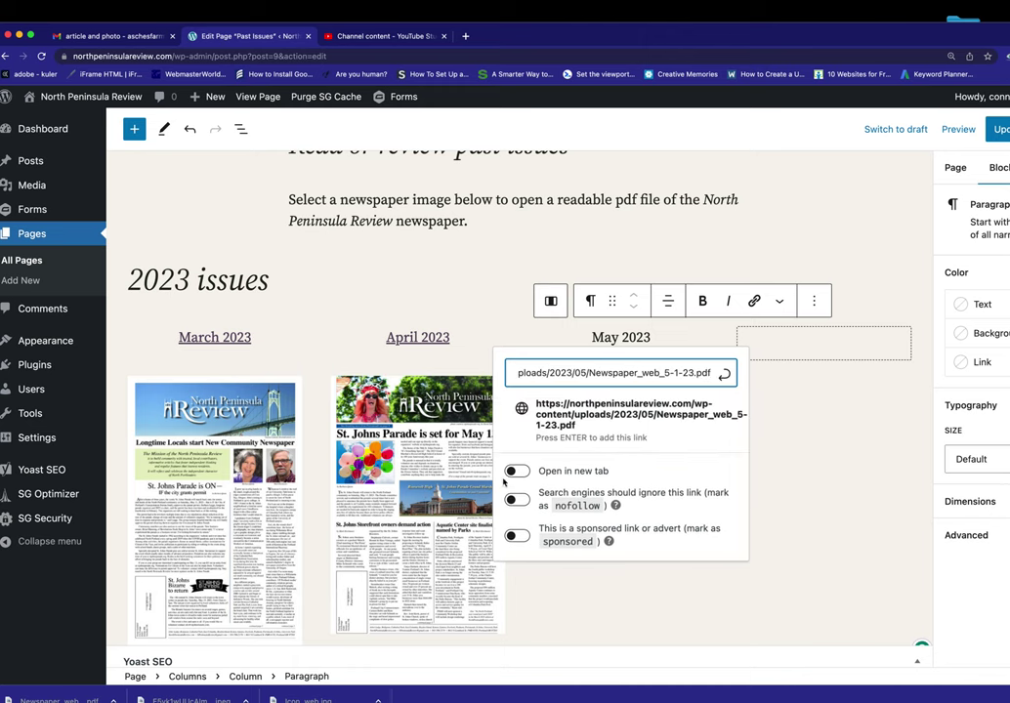
key("Tab")
key("Tab")
key("space")
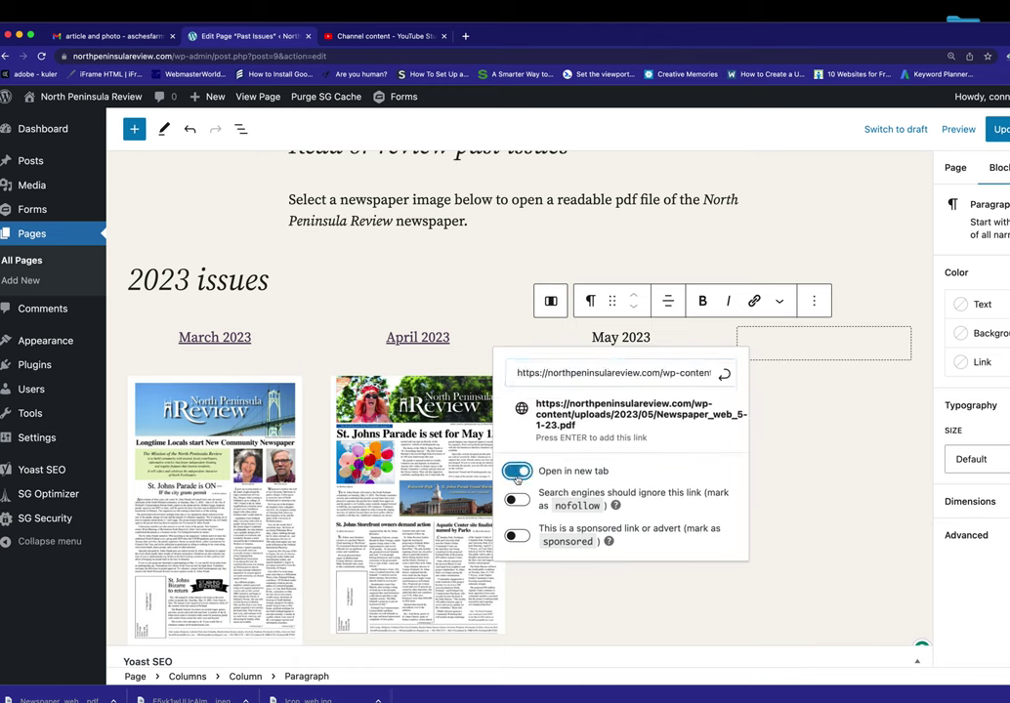
left_click(723, 374)
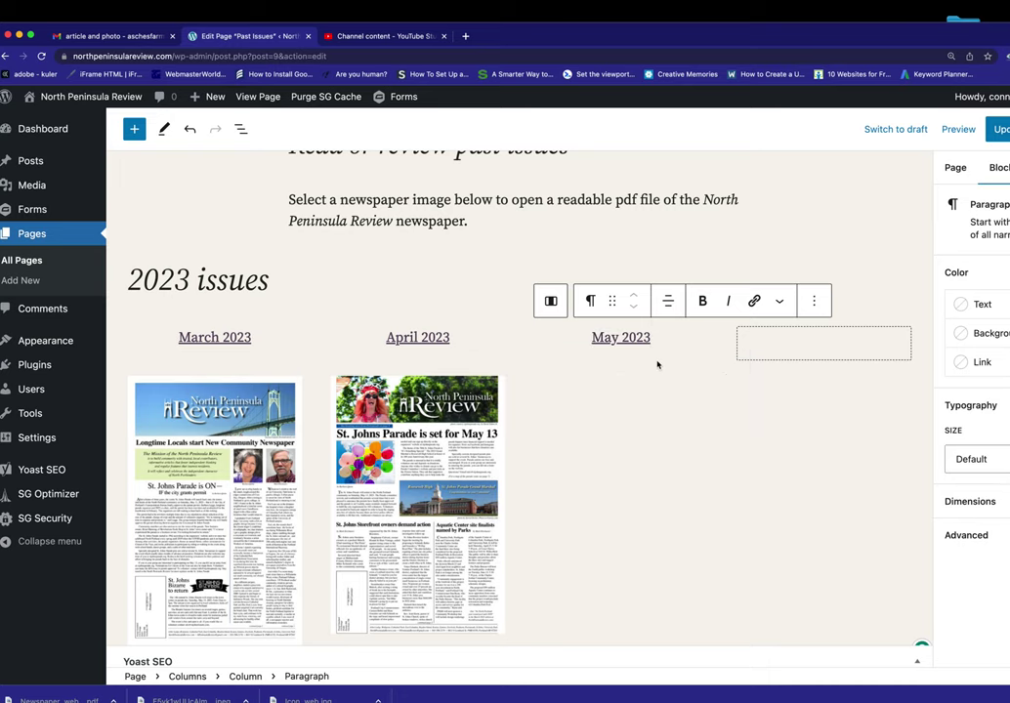
Insert an image block below the May 2023 caption with the May 1, 2023 newspaper cover from the media library.
key("Return")
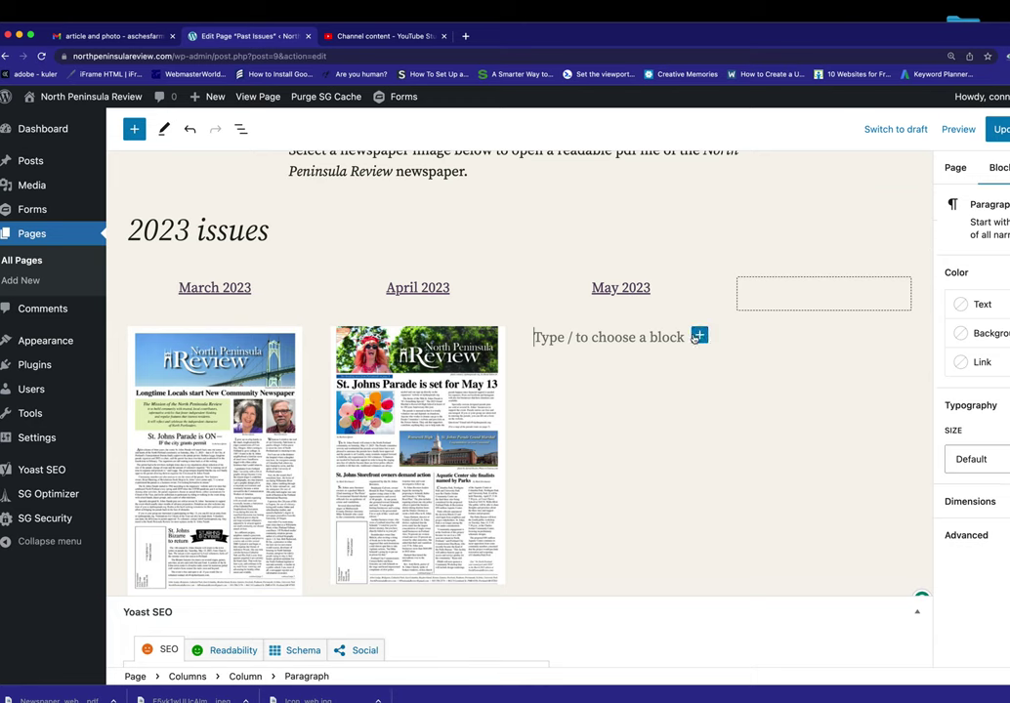
left_click(698, 335)
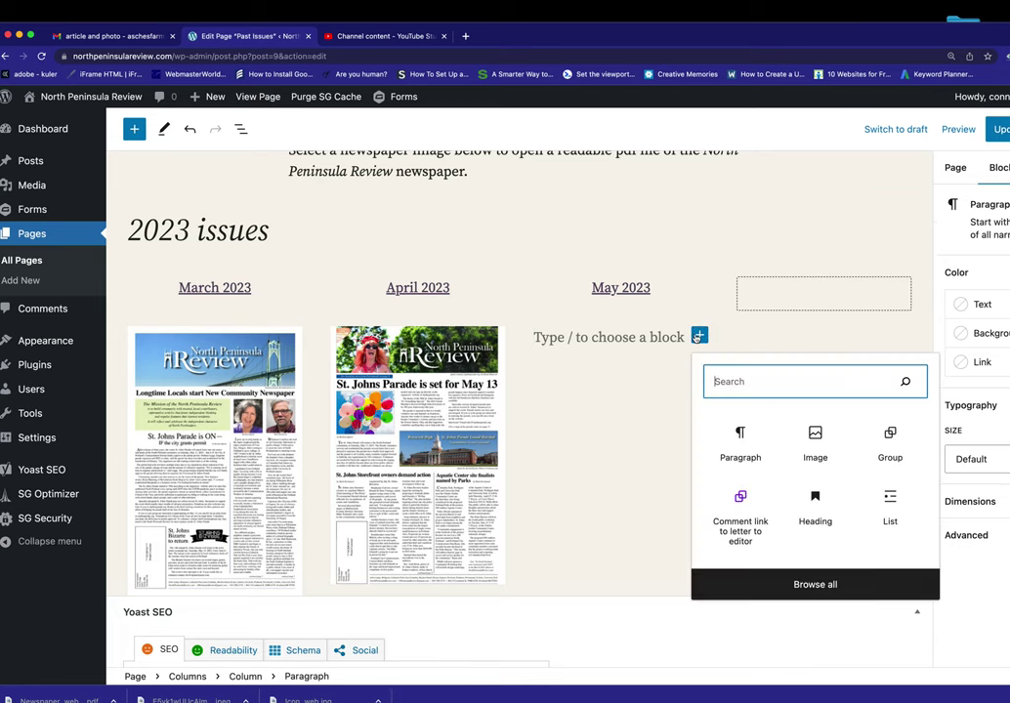
left_click(814, 438)
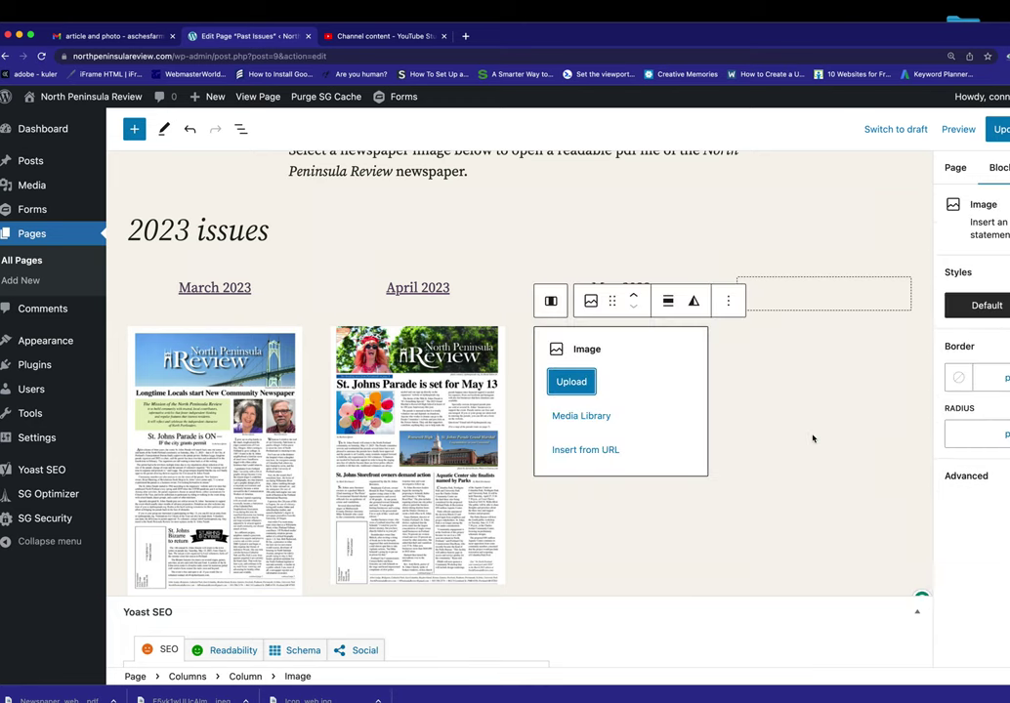
left_click(583, 415)
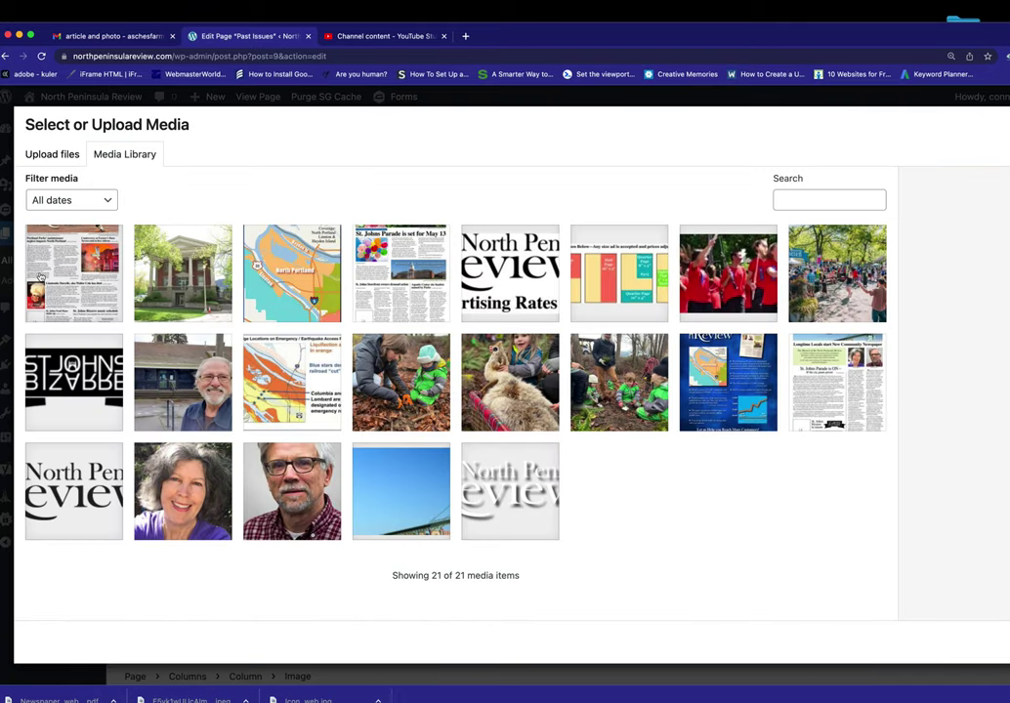
left_click(34, 226)
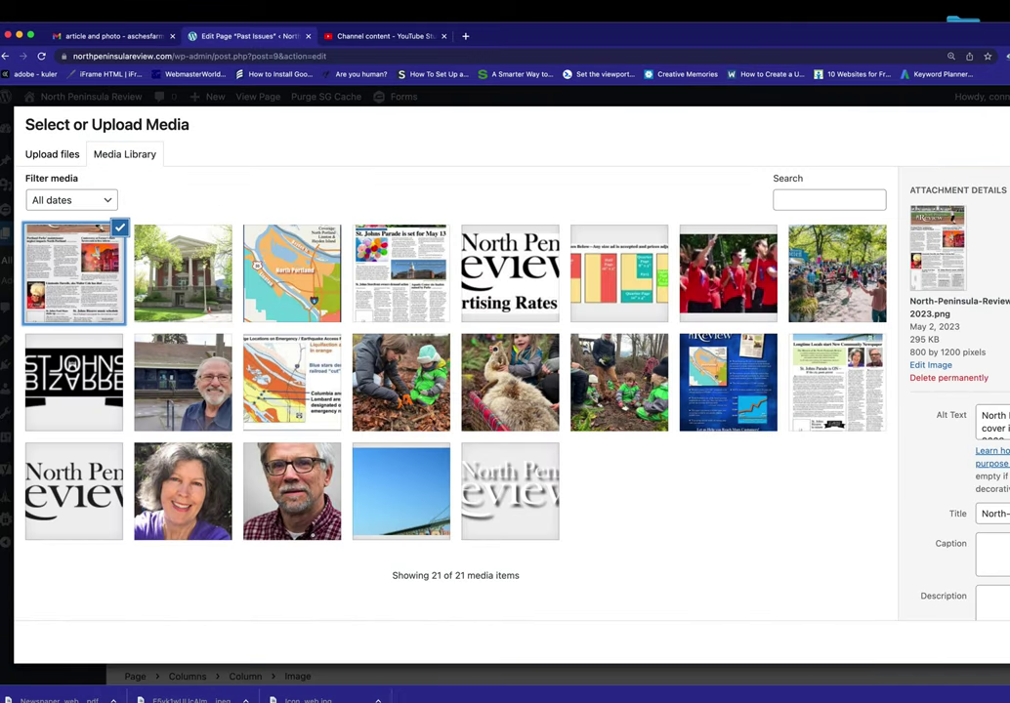
left_click(991, 641)
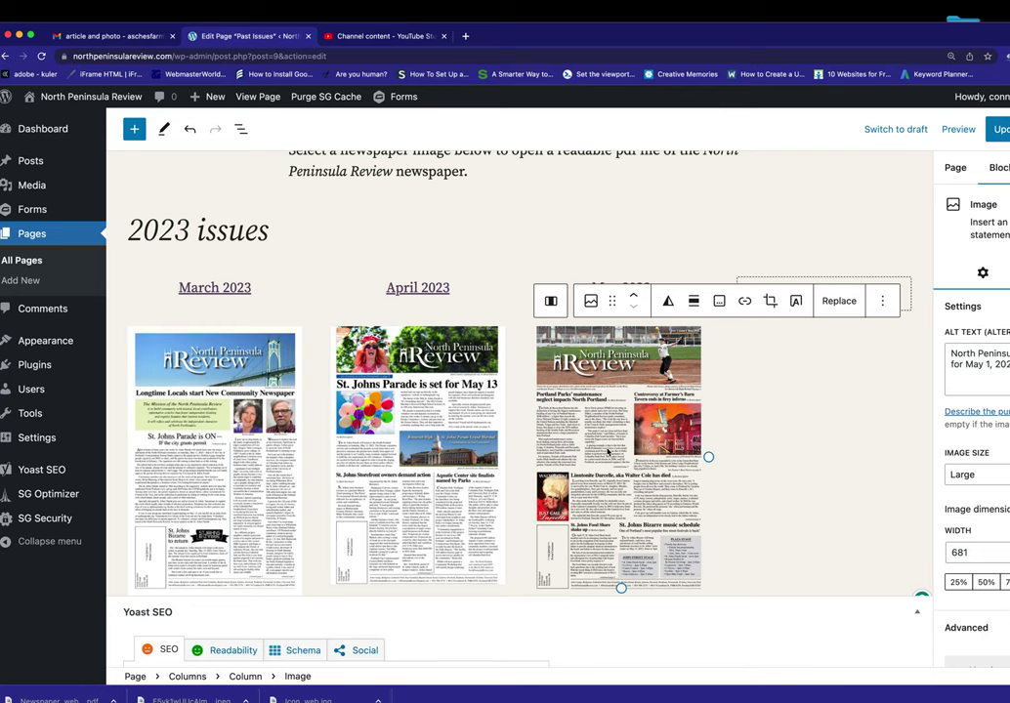
left_click(745, 302)
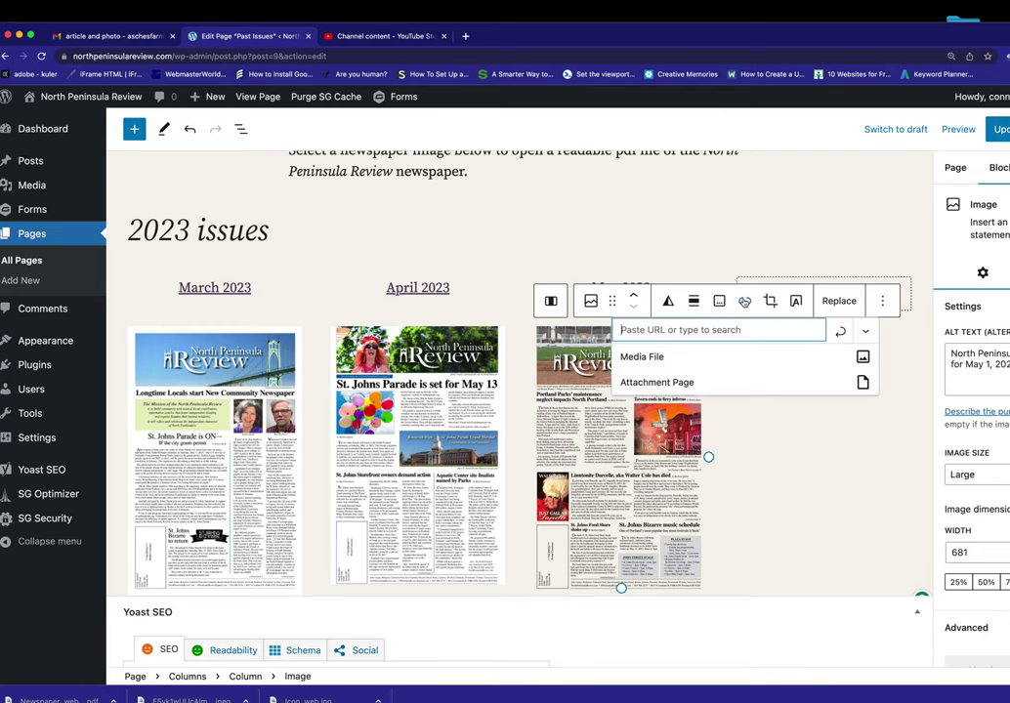
left_click(688, 330)
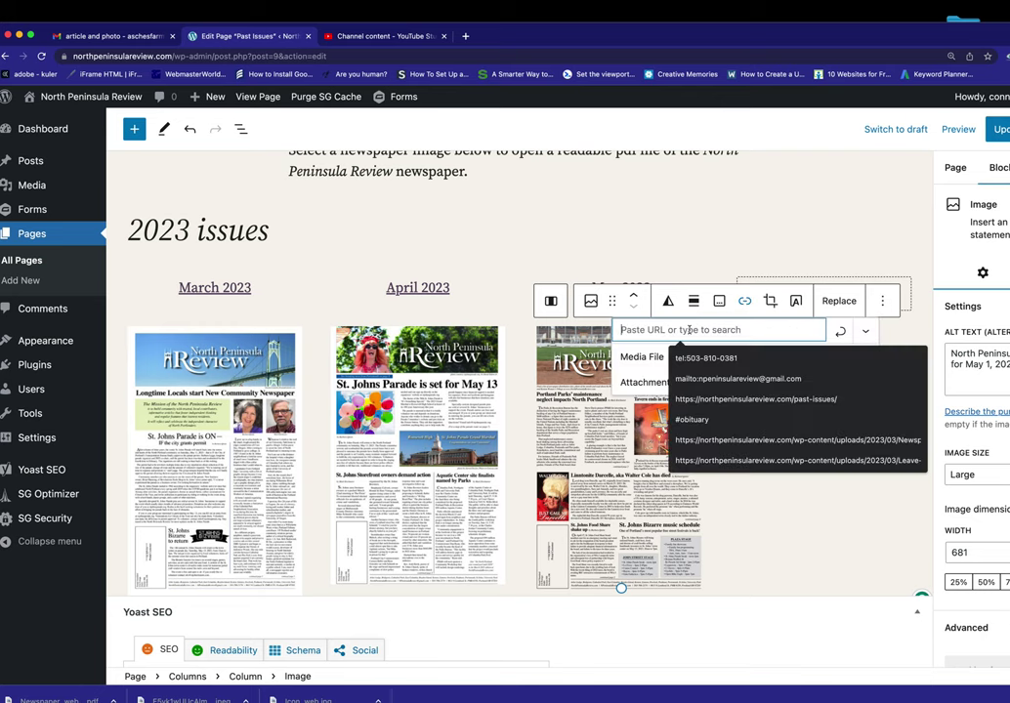
key("super+v")
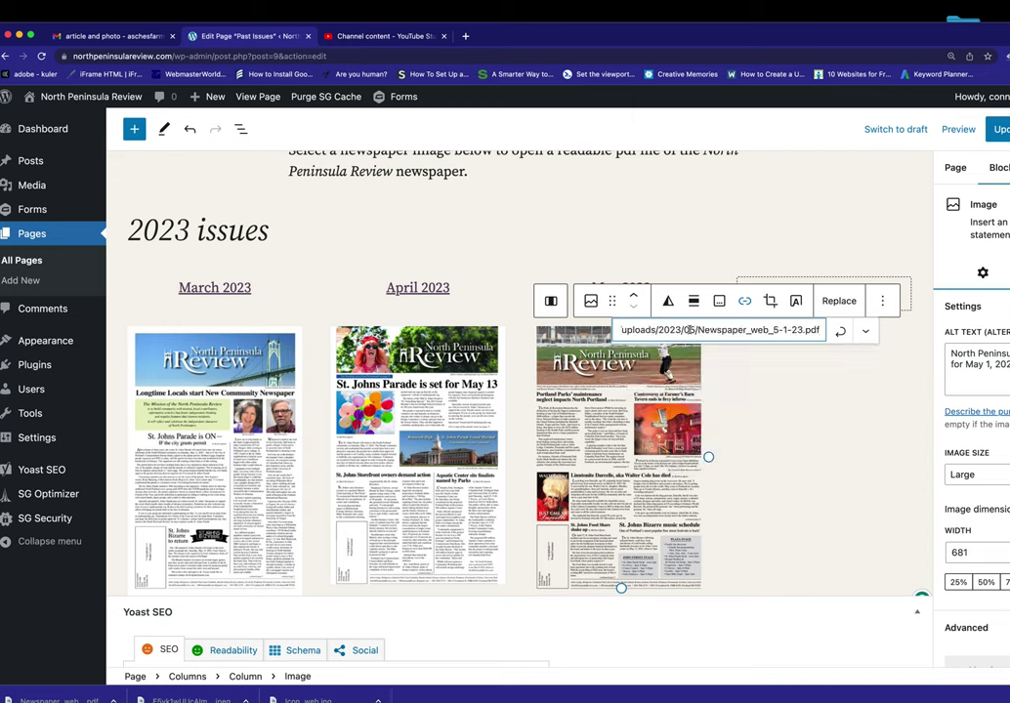
left_click(865, 332)
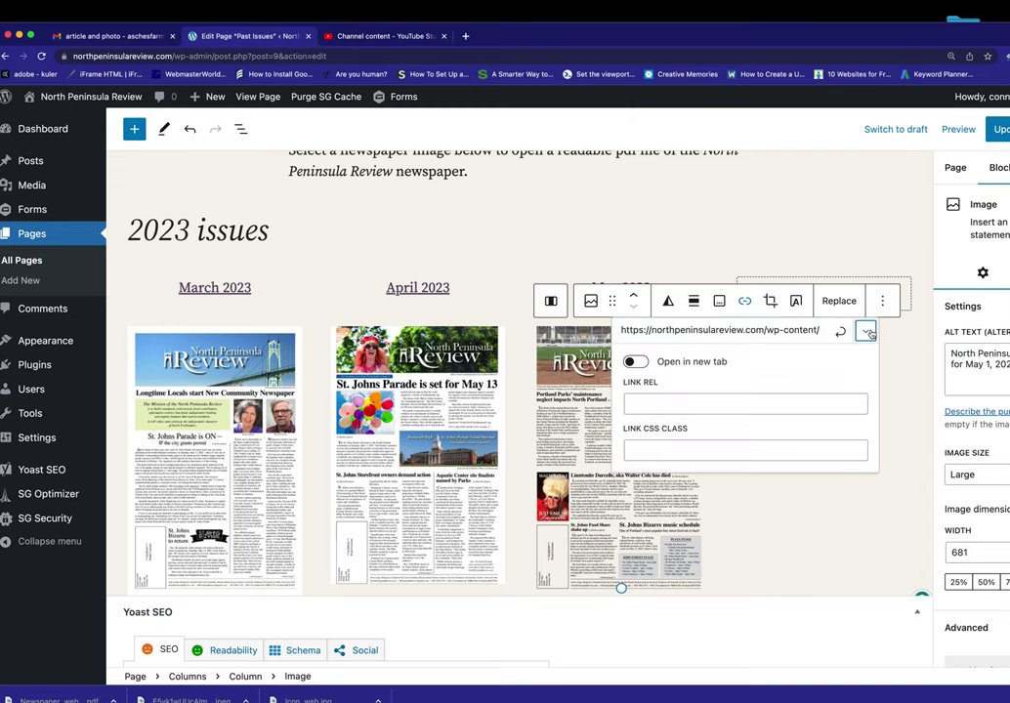
left_click(635, 362)
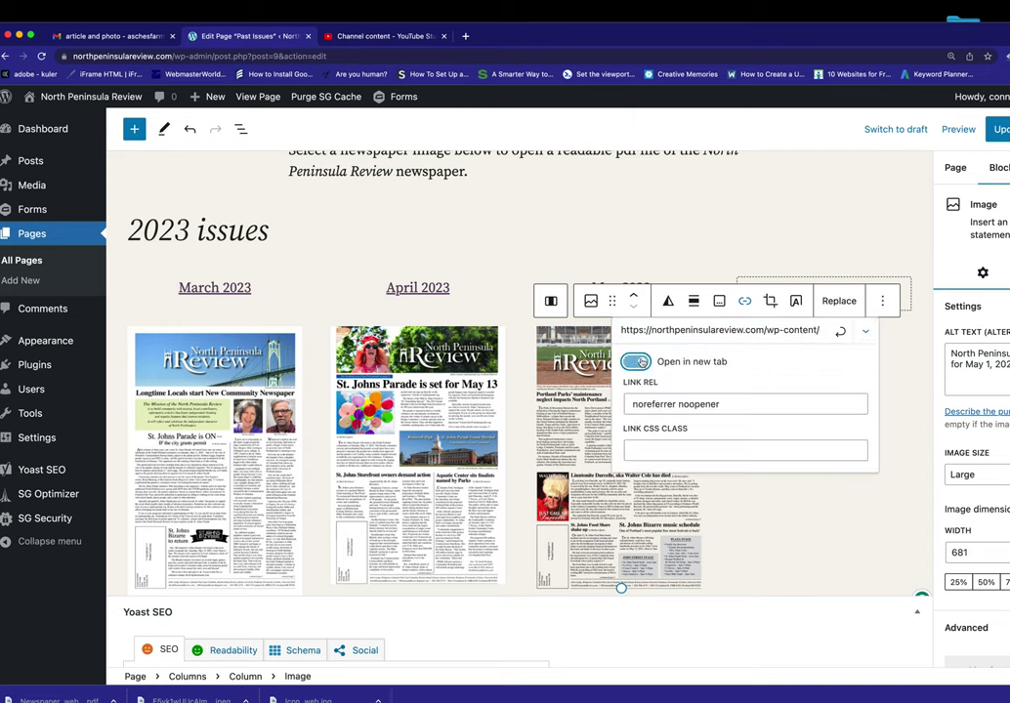
left_click(840, 333)
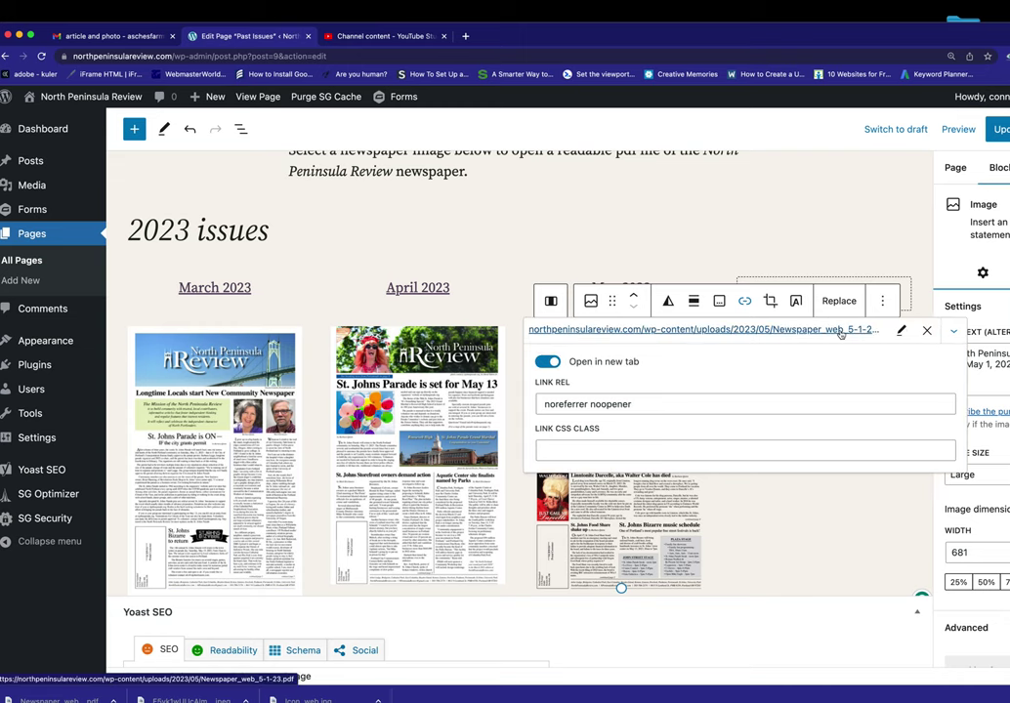
left_click(1001, 125)
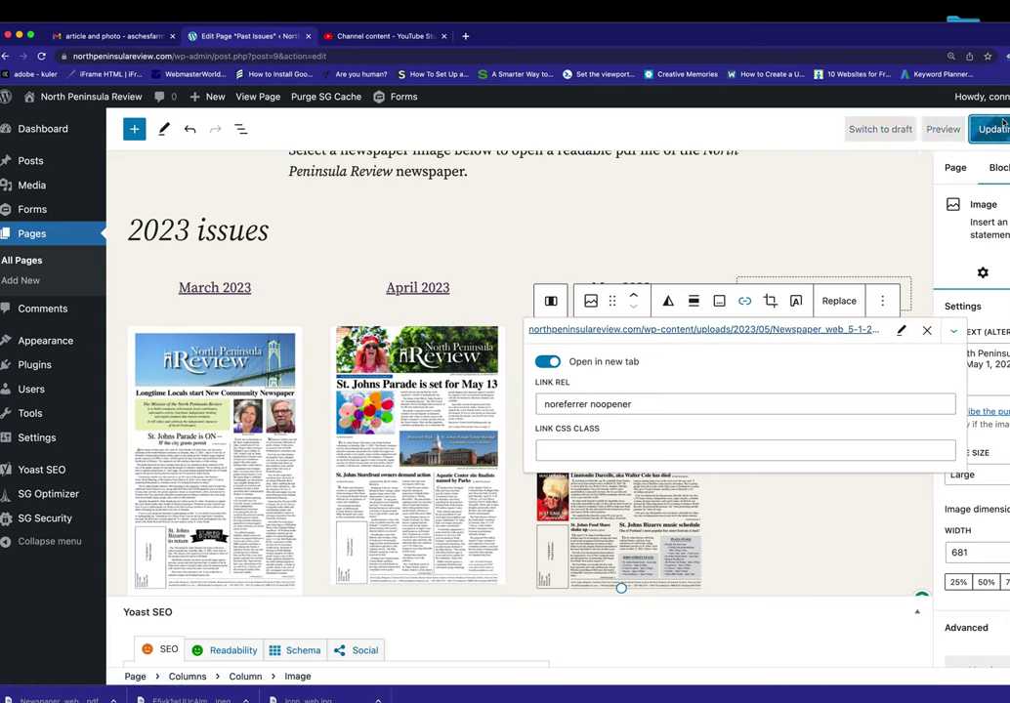
View the live Past Issues page, test the May 2023 link and close its PDF, and review the 2023 issues layout.
left_click(260, 97)
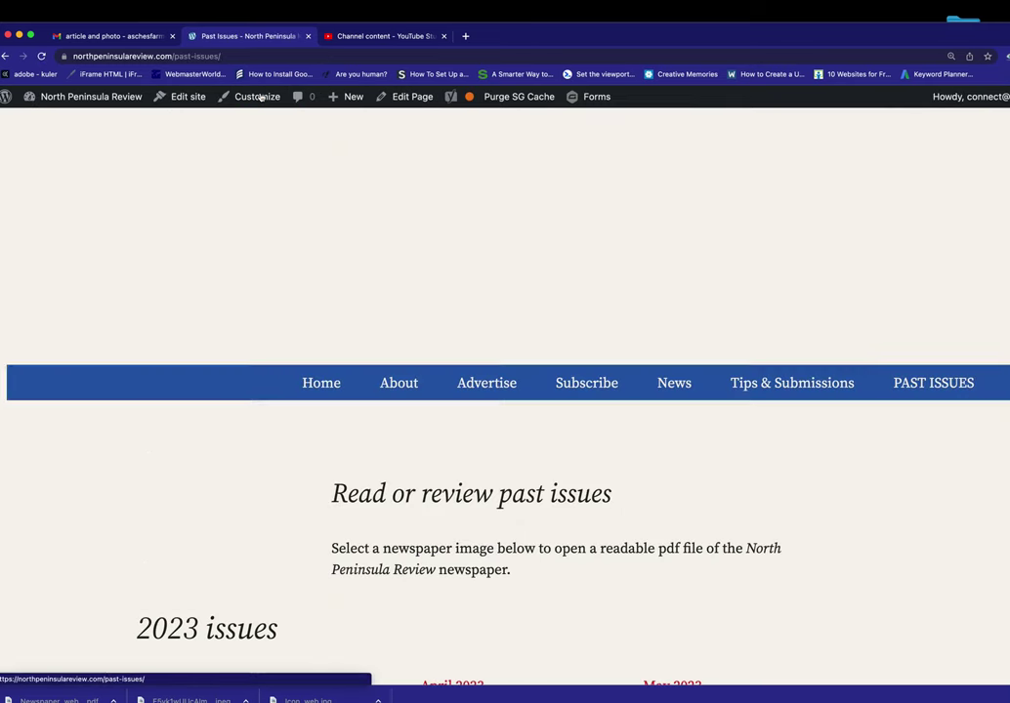
scroll(451, 236, "down", 3)
scroll(451, 236, "down", 3)
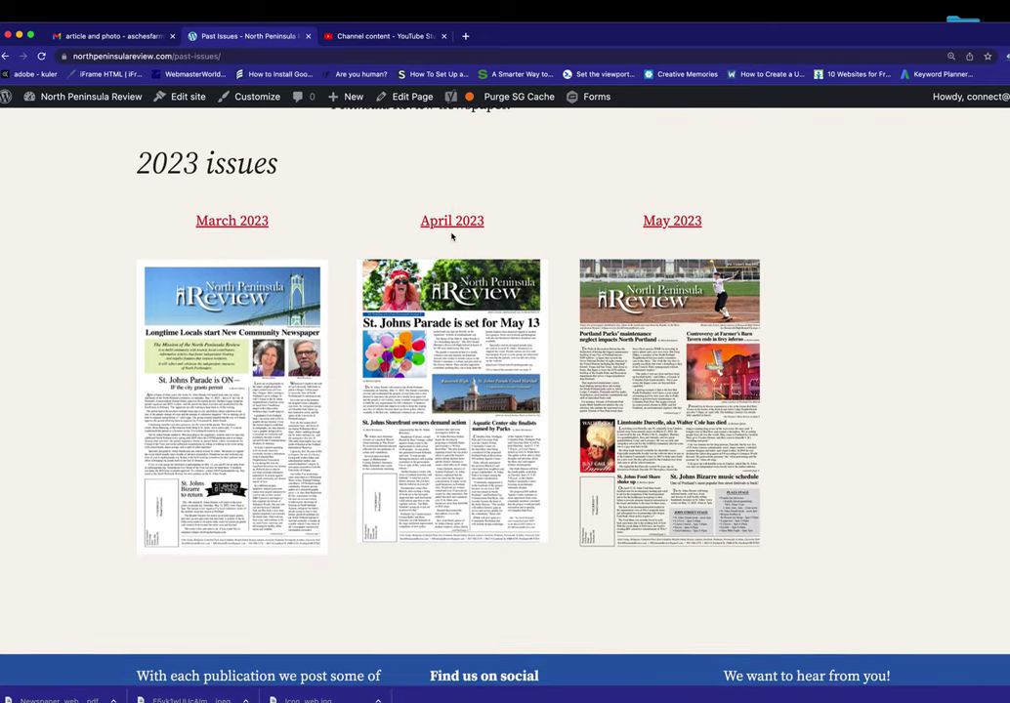
left_click(656, 209)
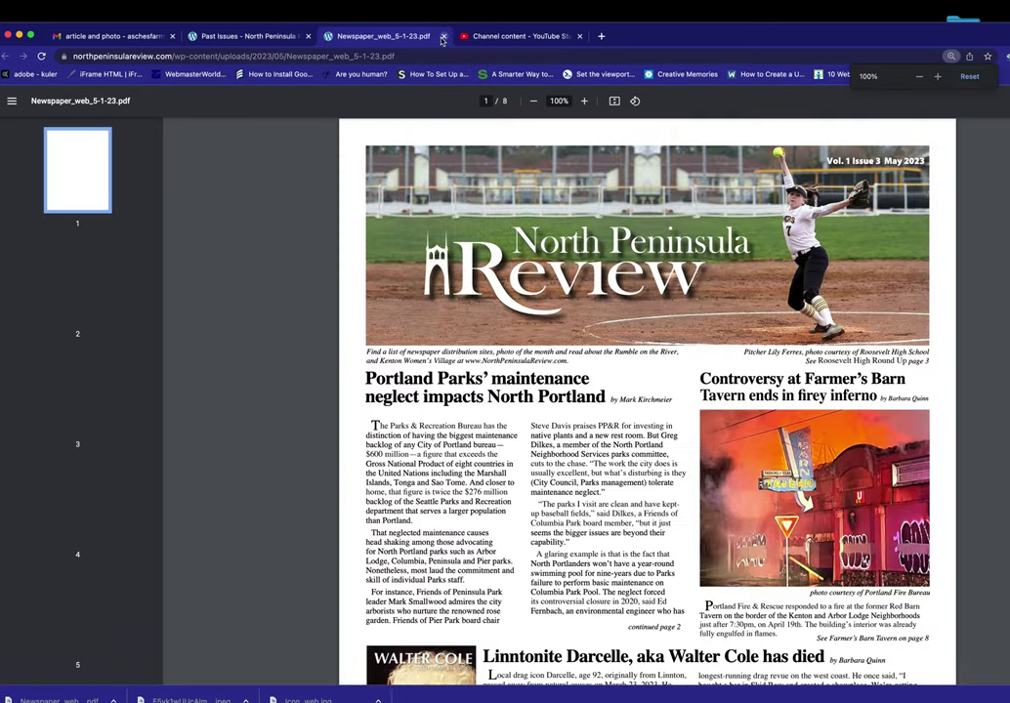
key("super+w")
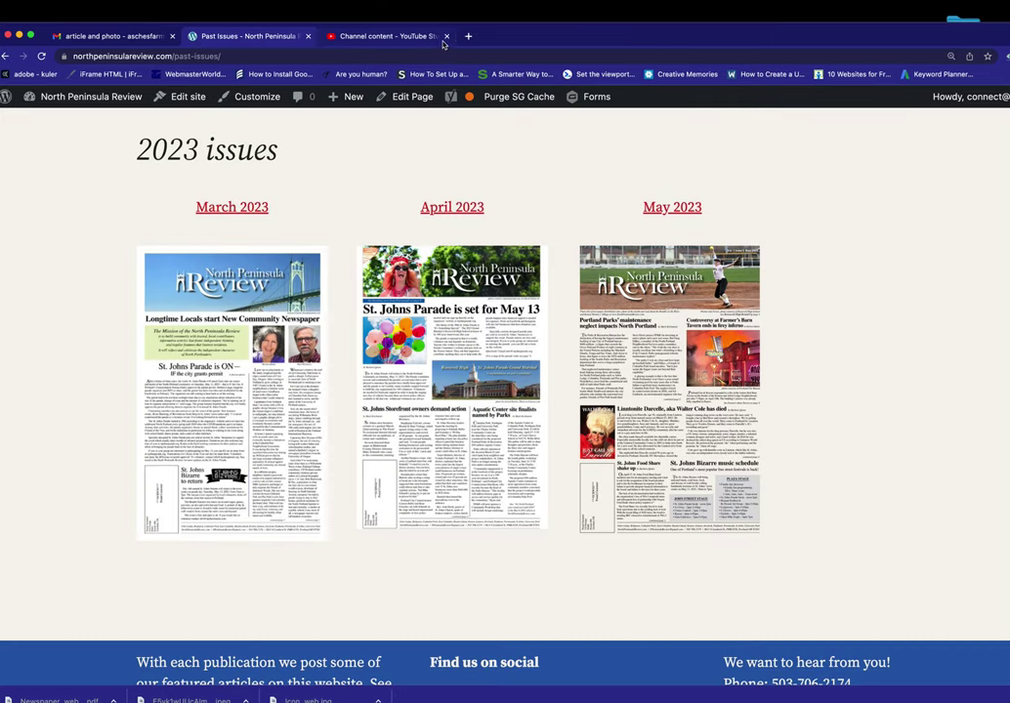
scroll(595, 391, "up", 2)
scroll(649, 395, "up", 1)
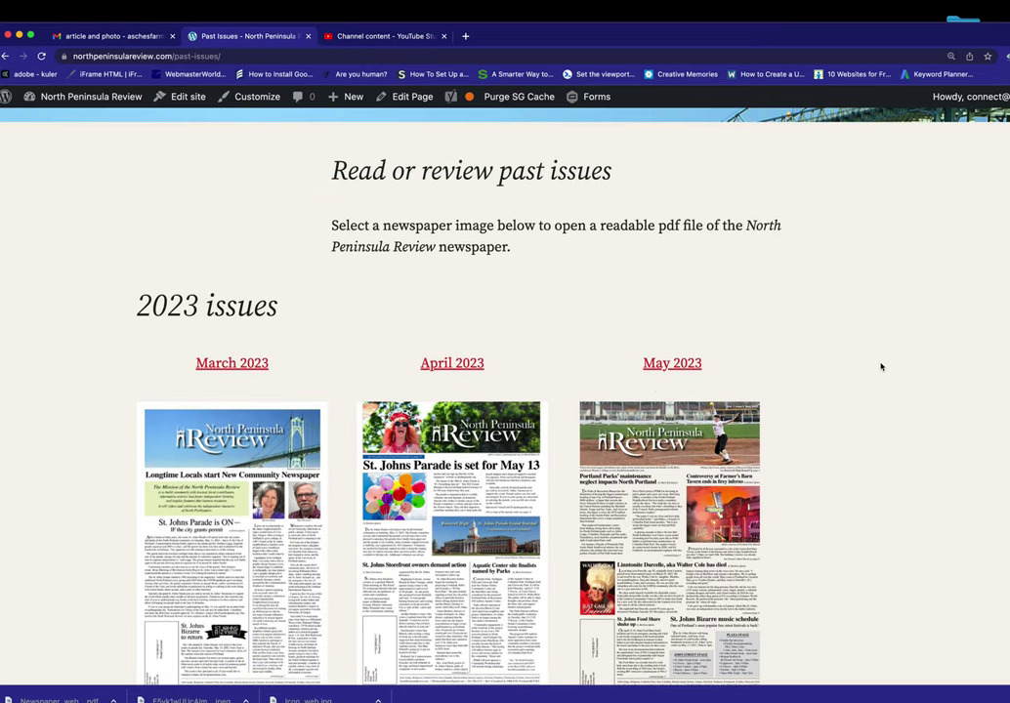
scroll(858, 417, "down", 5)
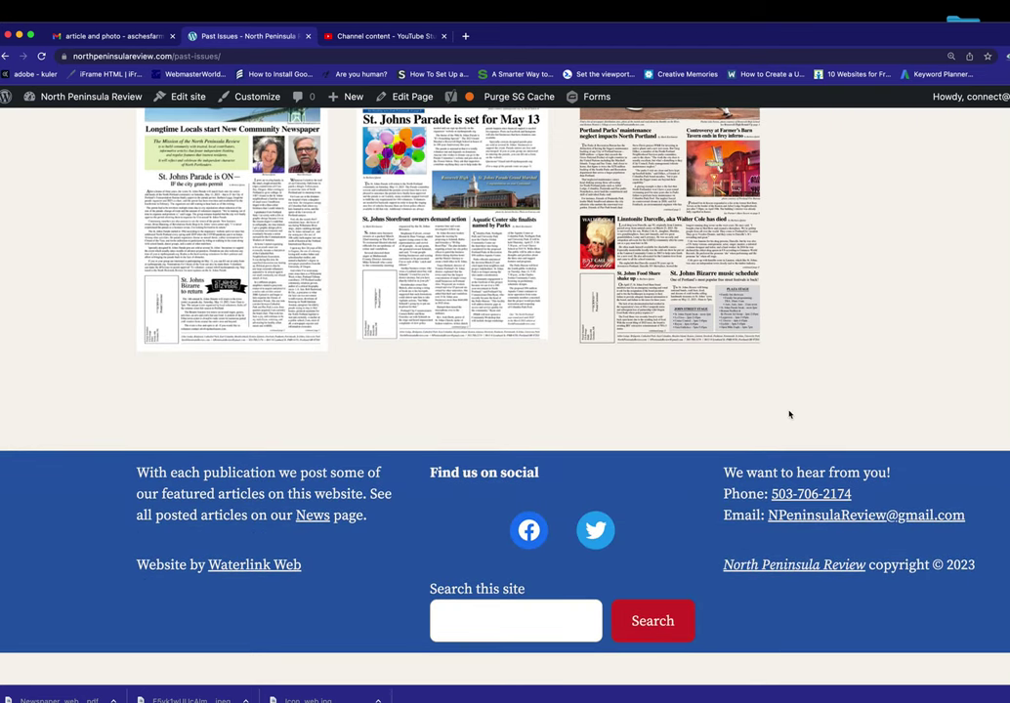
scroll(789, 415, "up", 12)
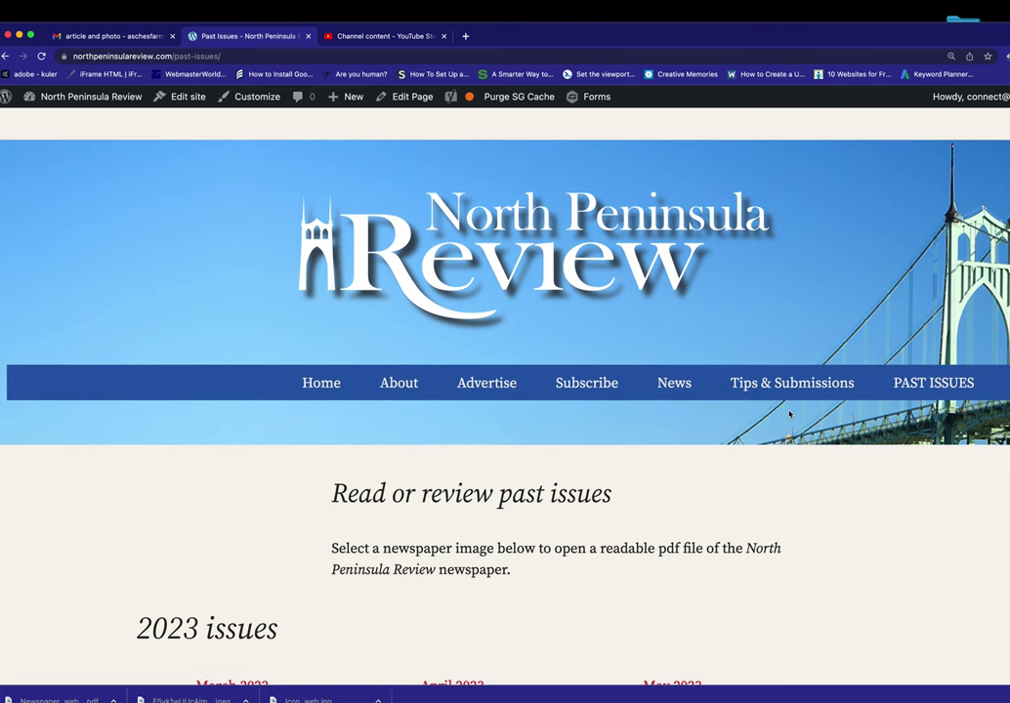